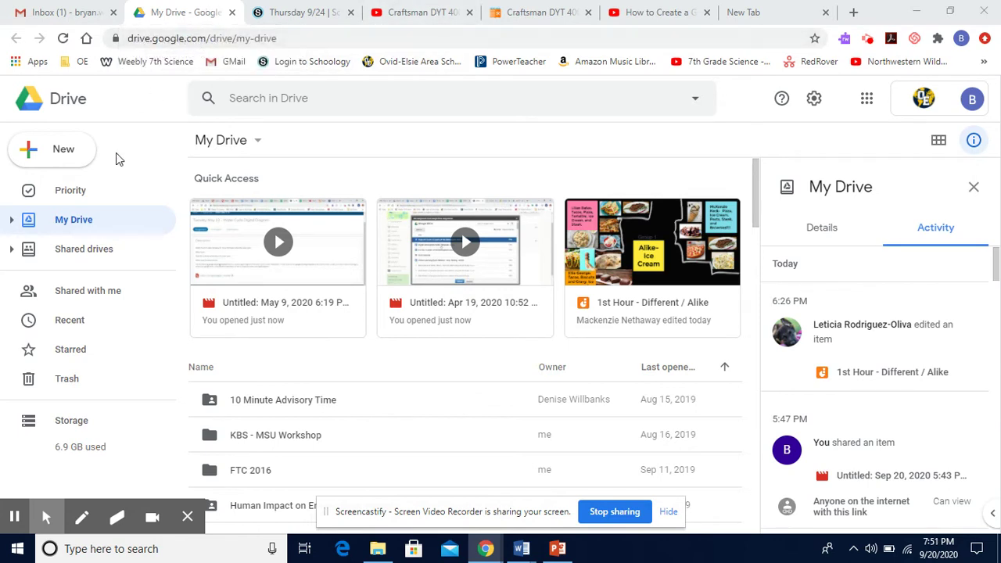
Create a new blank Google Docs document from Google Drive's New menu
click(74, 154)
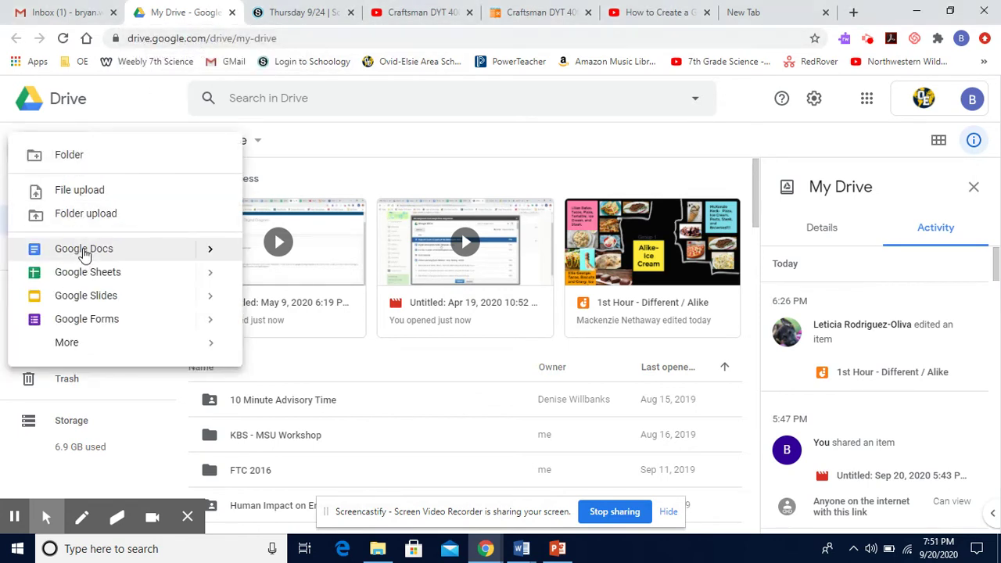
click(84, 248)
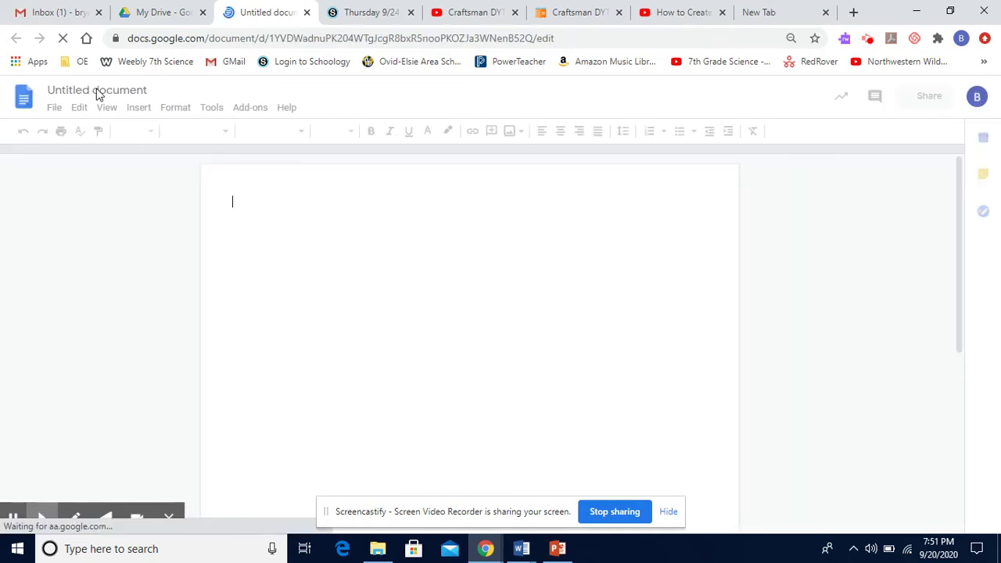
Title the document 'Spaghetti Bridge Lab' and bring up the 2 x 10 table grid
click(98, 90)
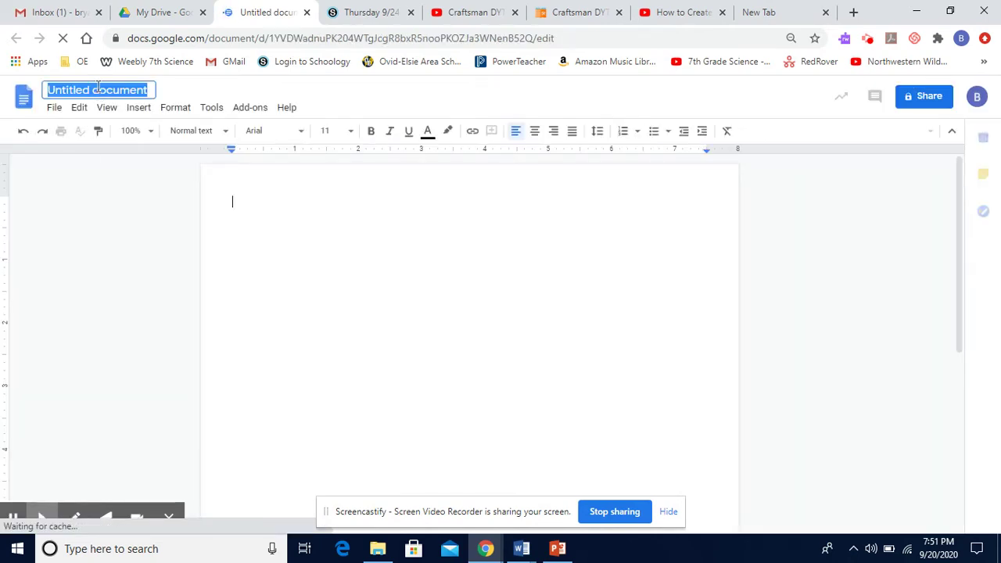
text(Spa)
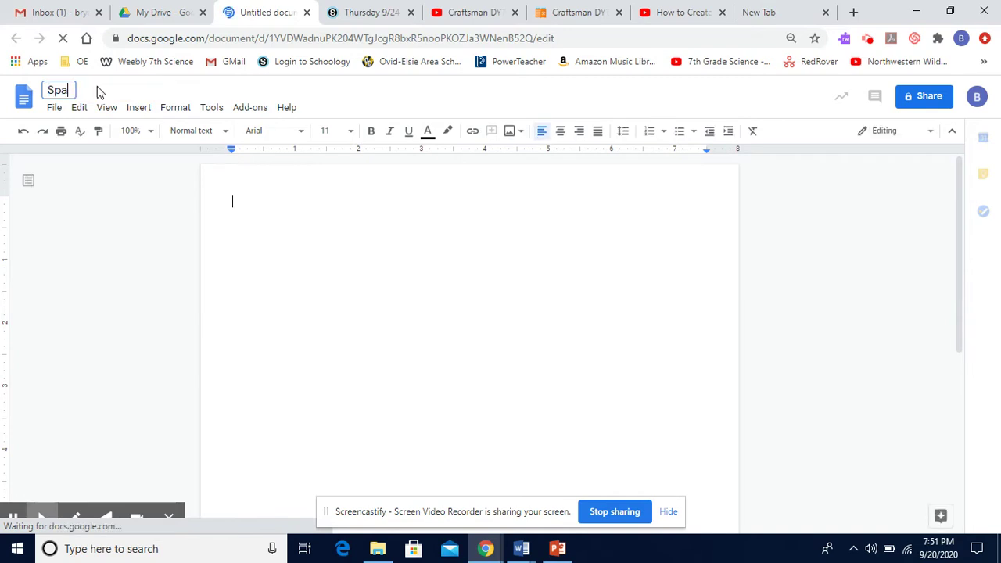
text(ghetti)
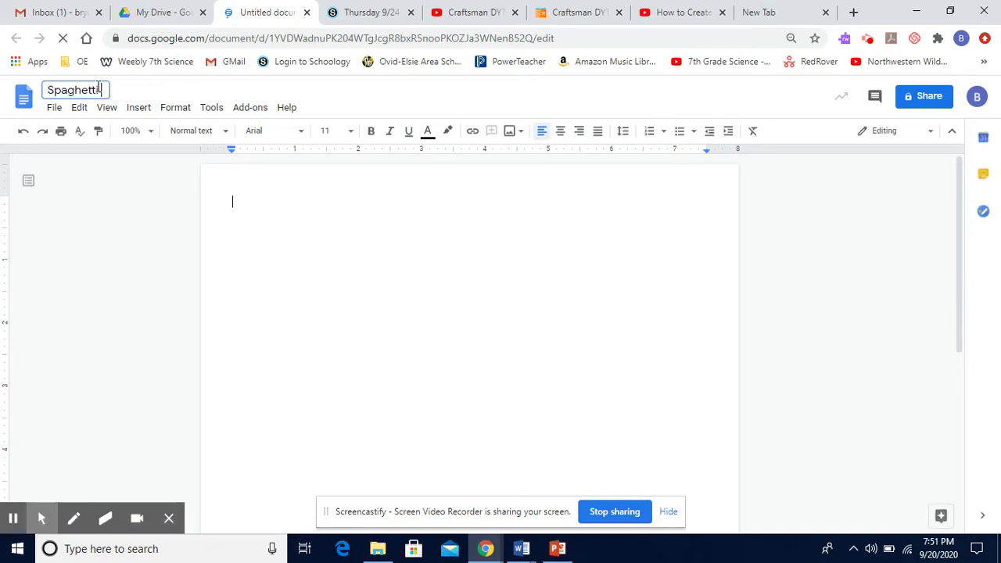
text( Brige)
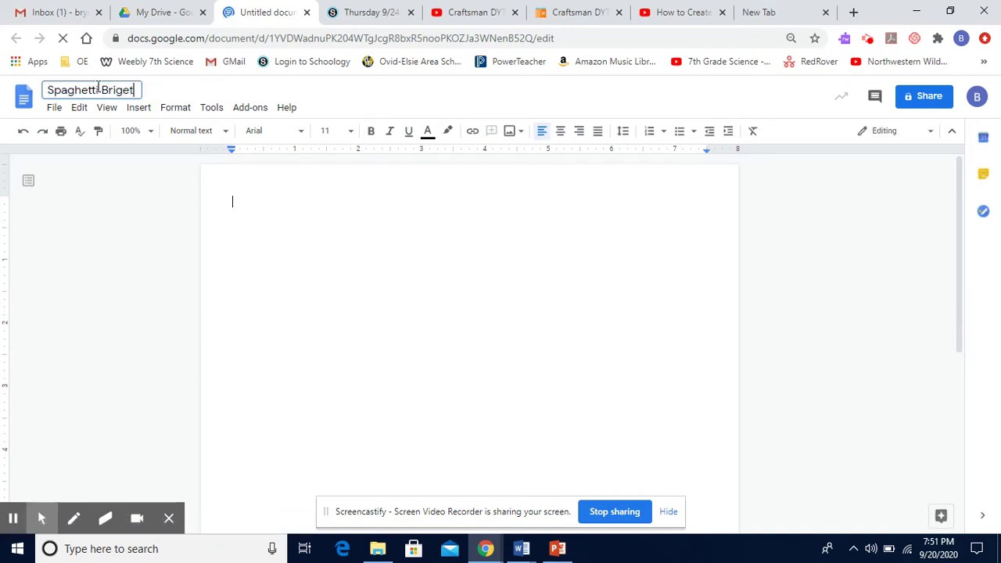
key(BackSpace)
key(BackSpace)
key(BackSpace)
text(dge )
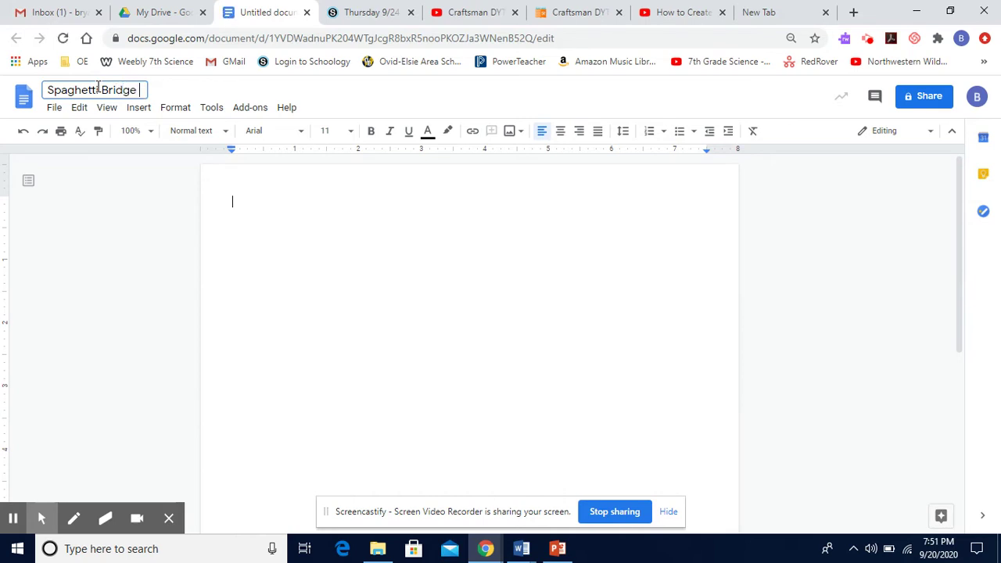
text(Lab)
click(141, 109)
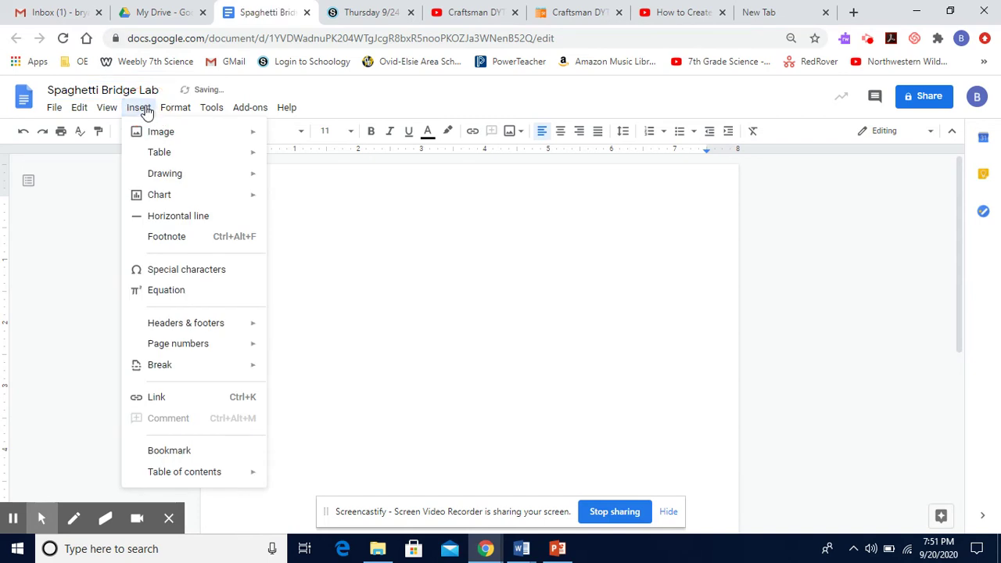
mouse_move(156, 151)
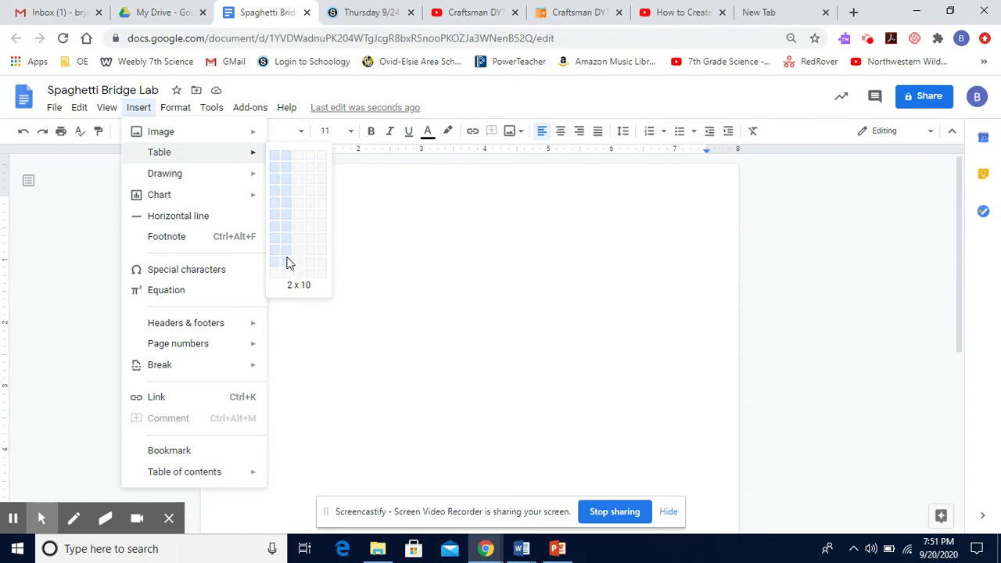
Insert a 2 x 10 table headed 'Number of Spaghetti Strands' and 'Number of Marbles'
click(287, 262)
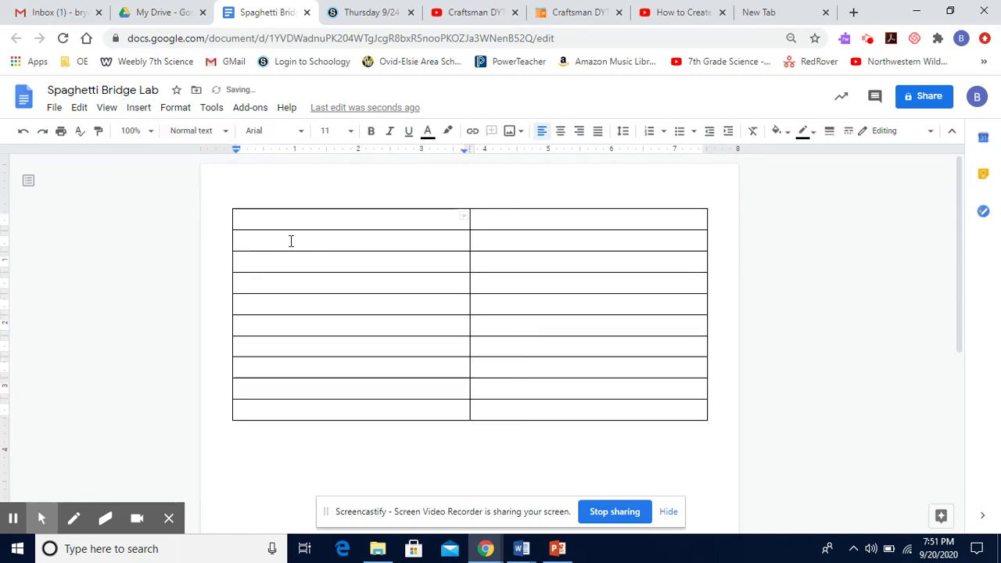
text(S)
key(BackSpace)
text(Number of Spaghetti Strands)
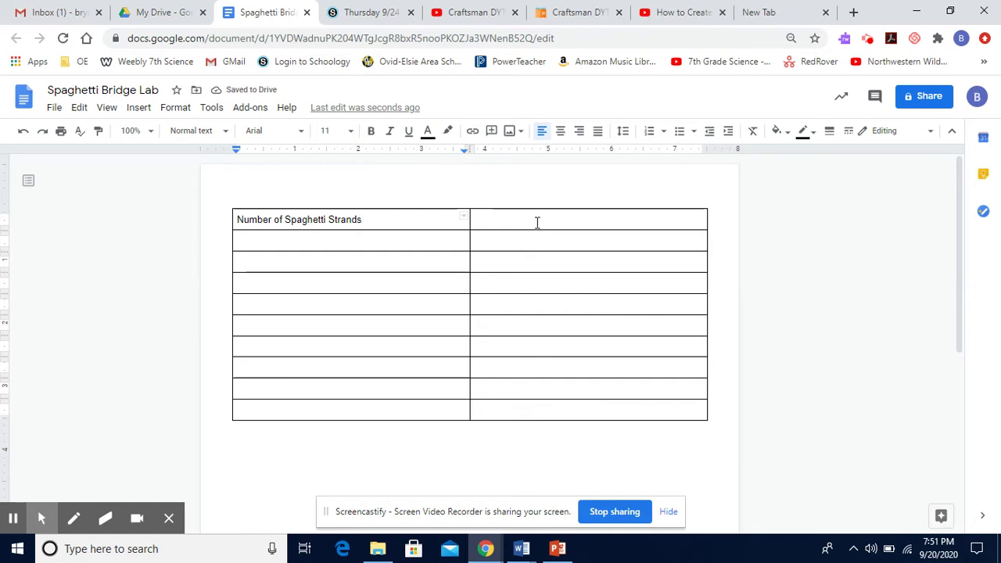
key(Tab)
text(N)
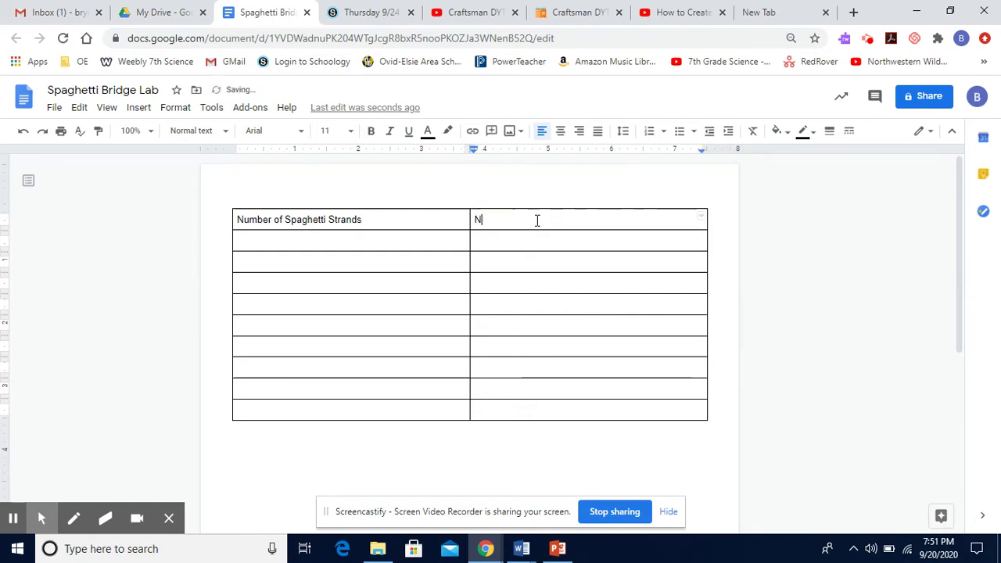
text(umber of Marbles)
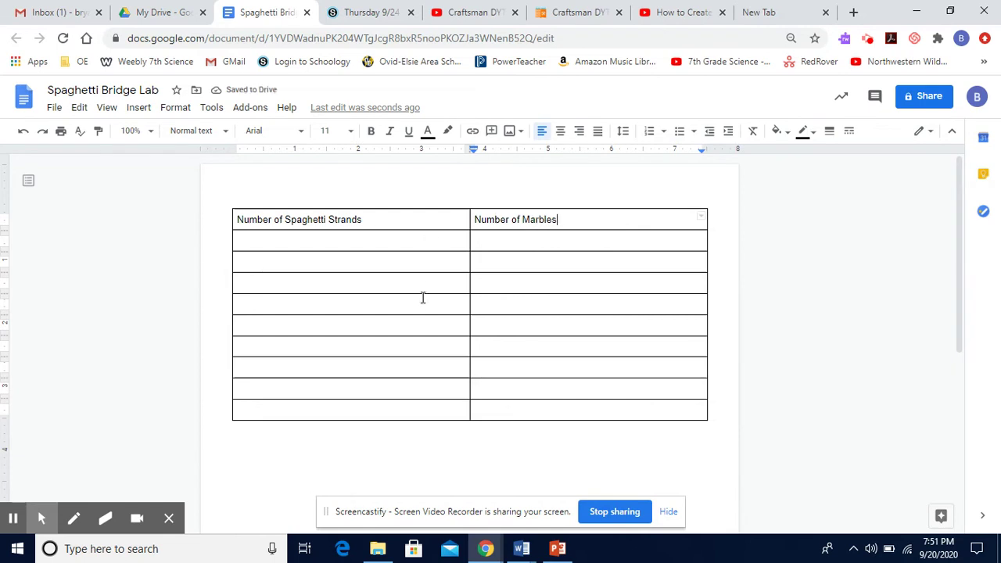
Number the strands column 1 through 9 down the table rows
click(368, 243)
text(1)
click(333, 264)
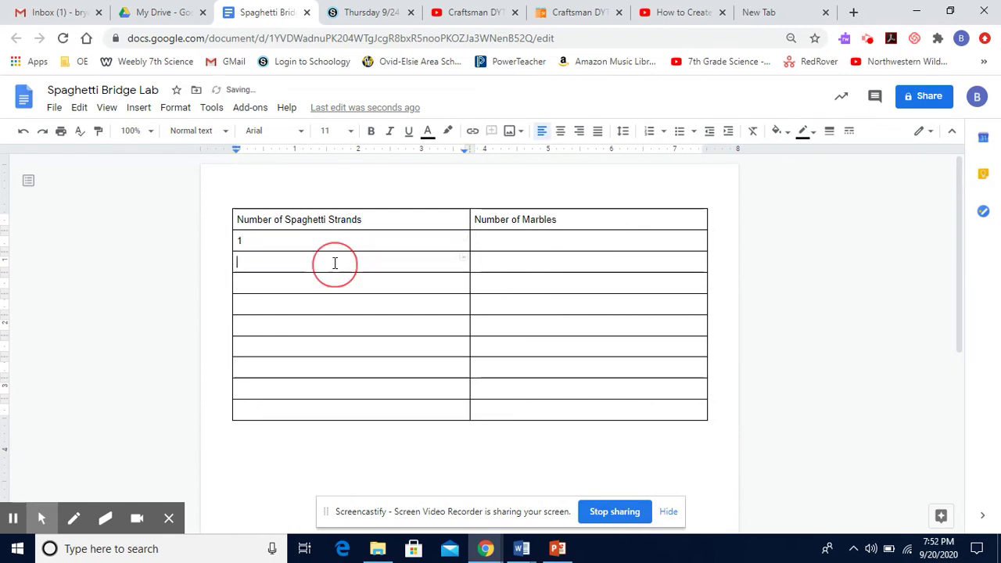
text(2)
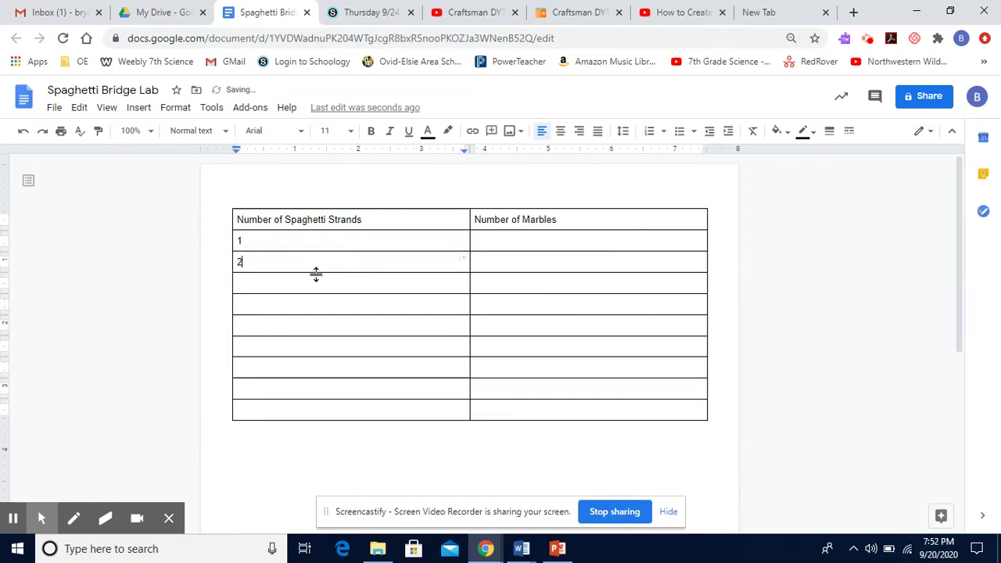
click(305, 284)
text(3)
click(296, 308)
click(293, 327)
text(5)
click(293, 349)
text(6)
click(290, 369)
text(7)
click(286, 392)
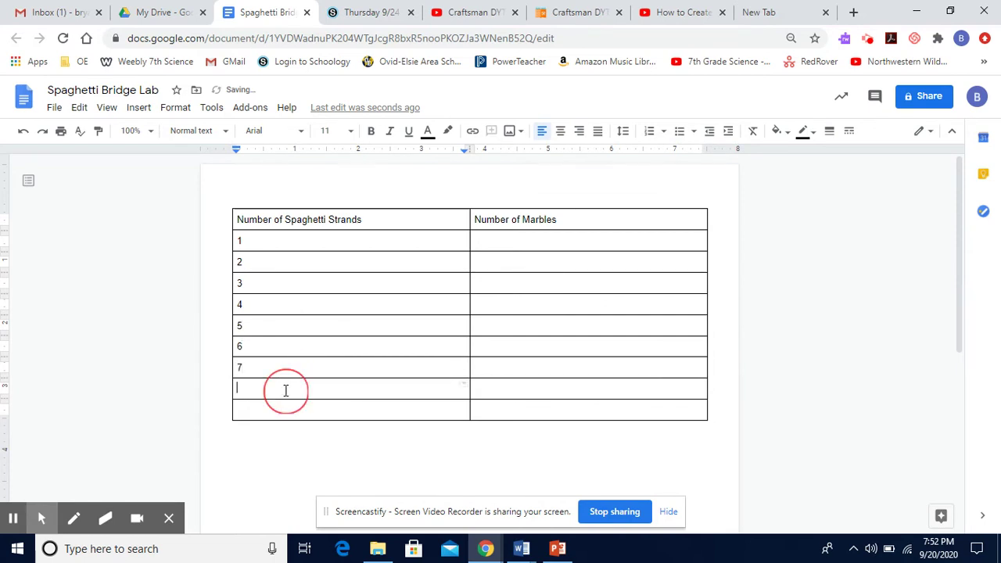
text(8)
click(279, 415)
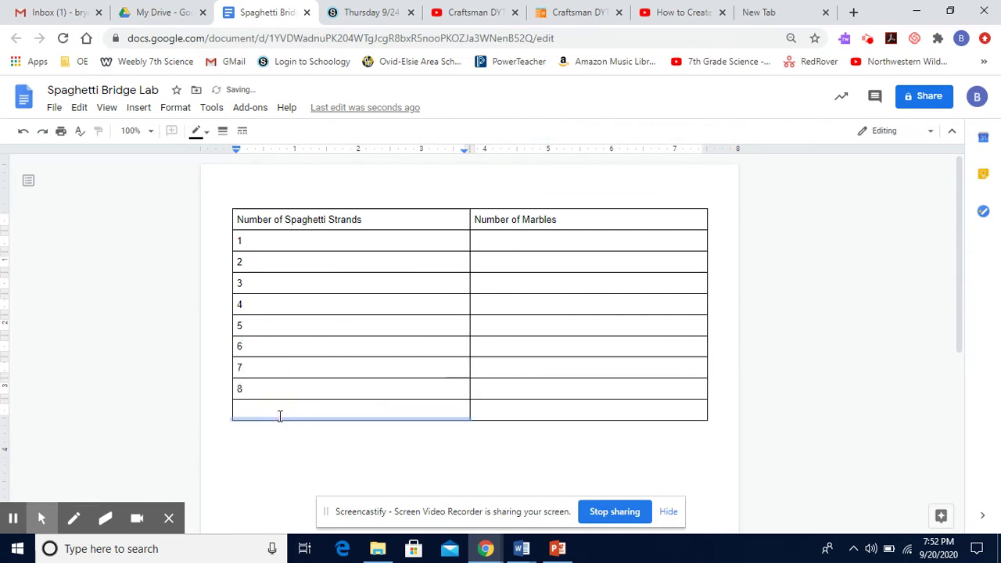
click(279, 411)
text(9)
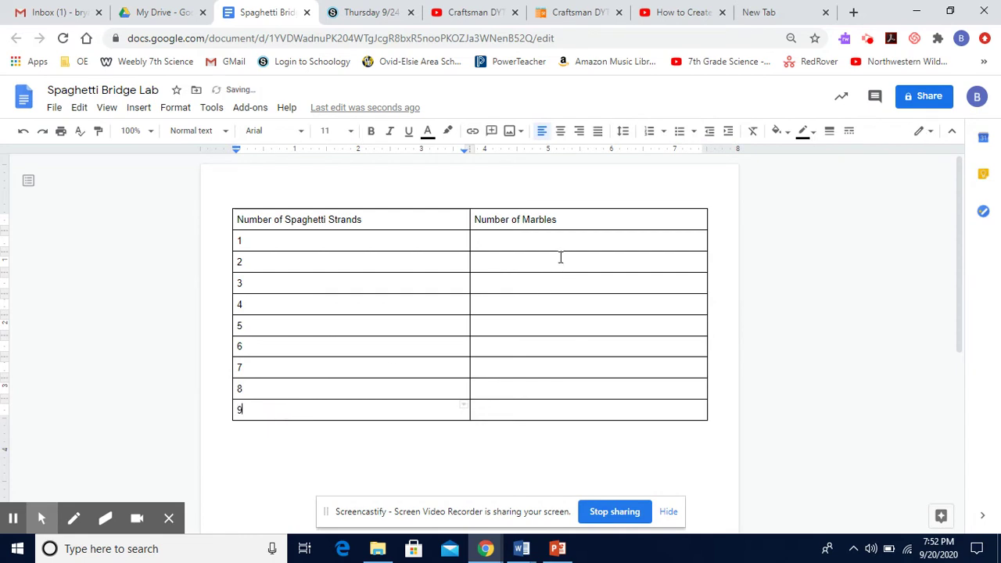
Enter marble counts 5, 11, 17 and 24 for rows 1–4
double_click(558, 242)
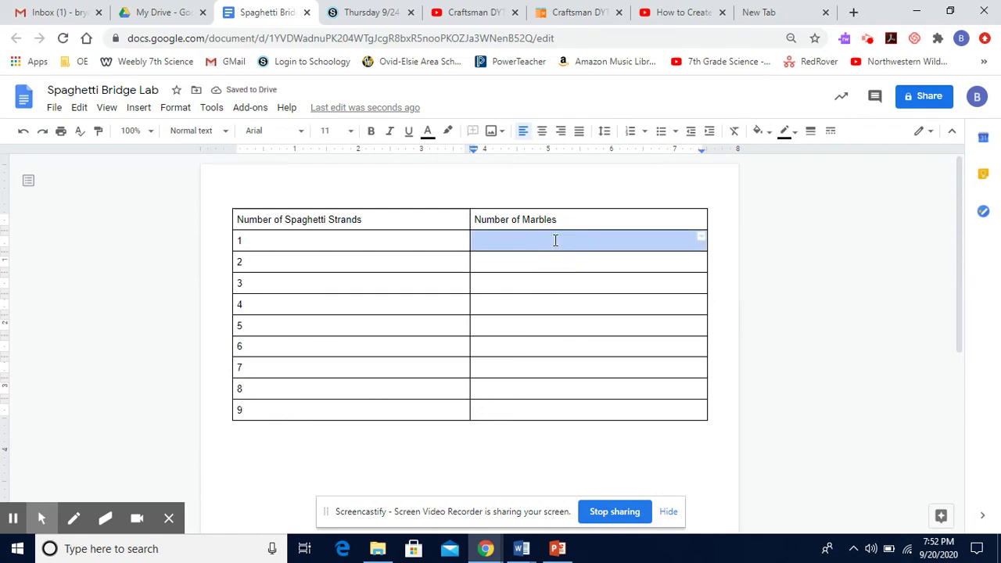
click(556, 241)
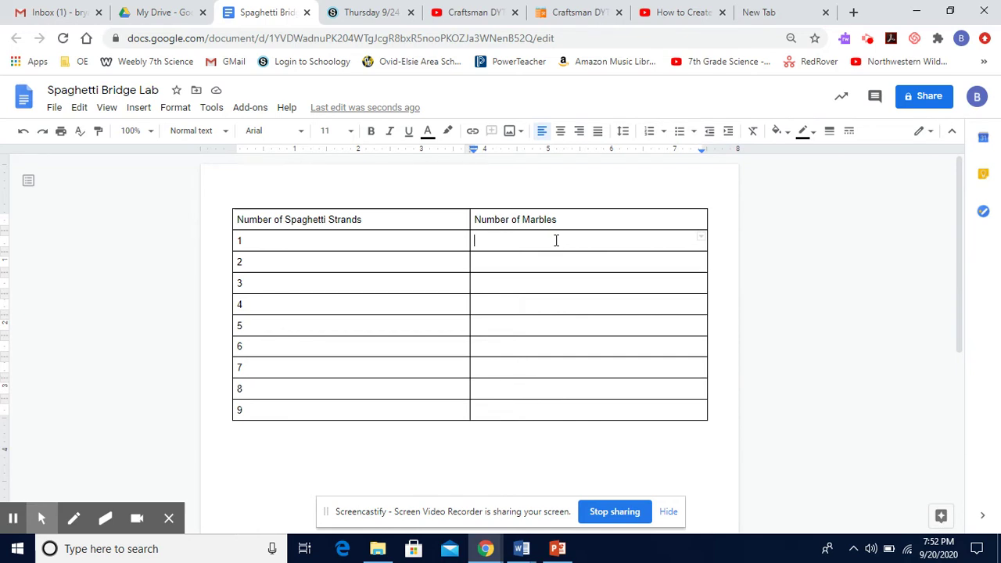
text(5)
double_click(531, 263)
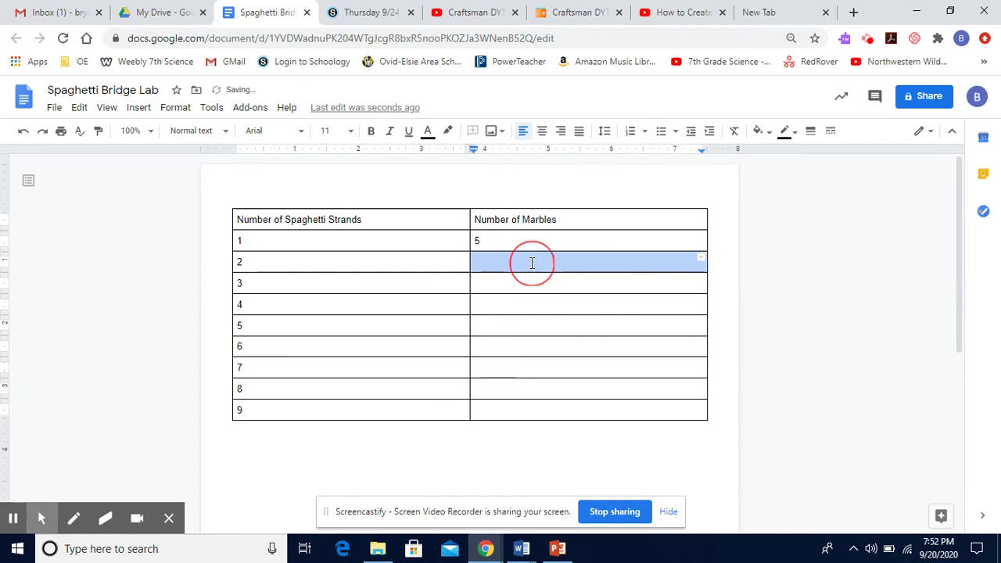
click(532, 262)
text(11)
click(528, 286)
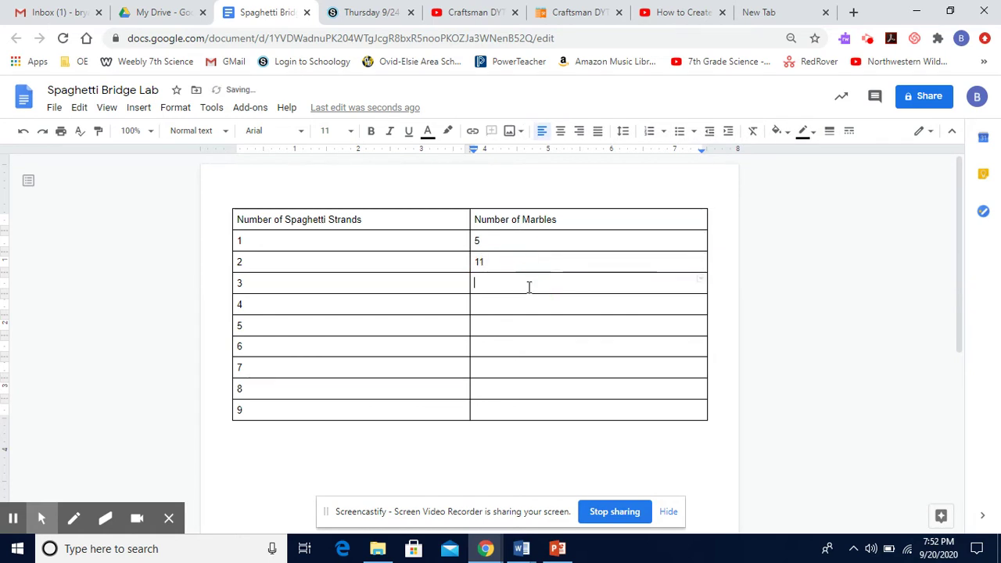
text(17)
click(527, 308)
text(24)
Enter marble counts 31, 40, 47, 53 and 61 for rows 5–9
click(527, 325)
text(31)
click(528, 344)
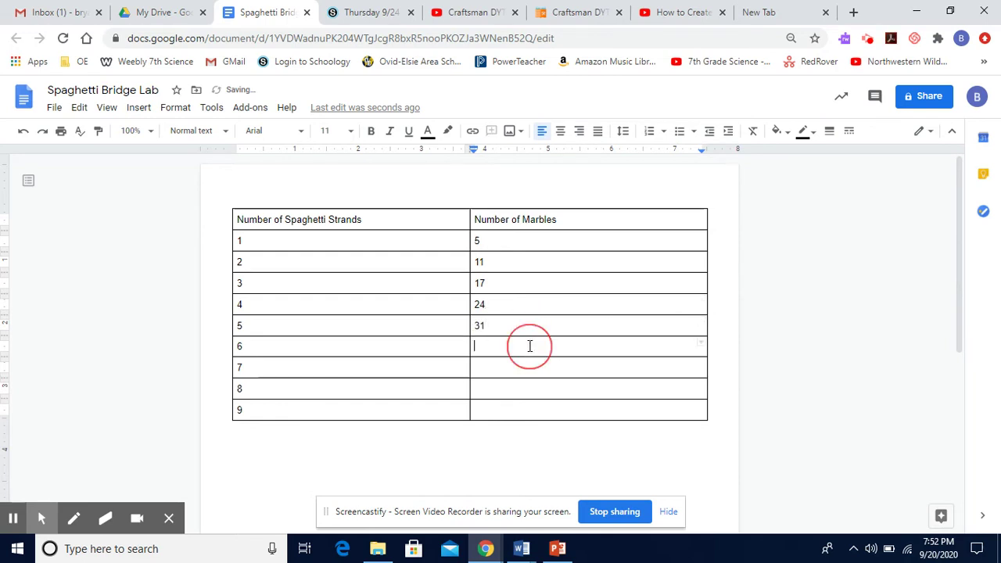
text(40)
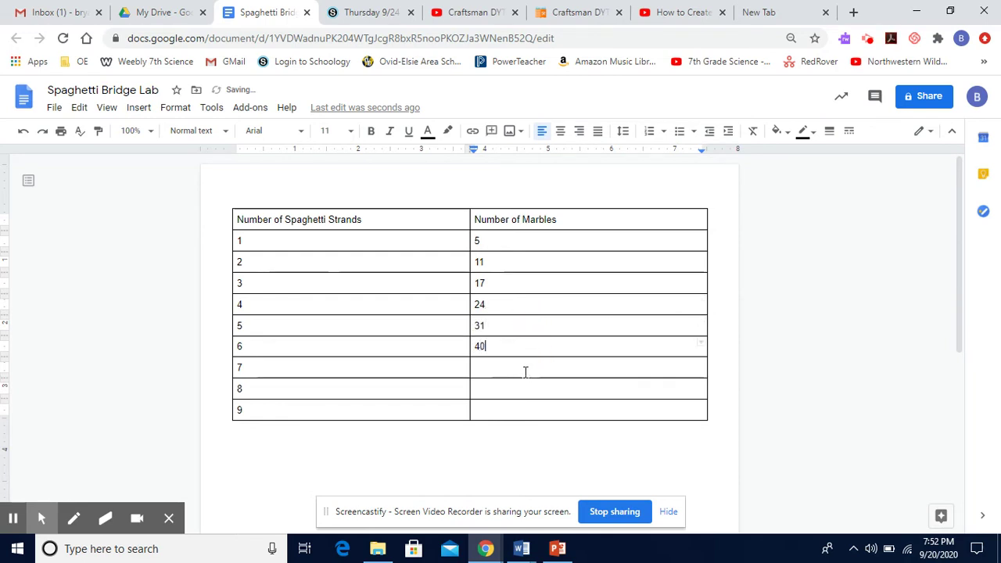
click(525, 368)
text(47)
click(520, 395)
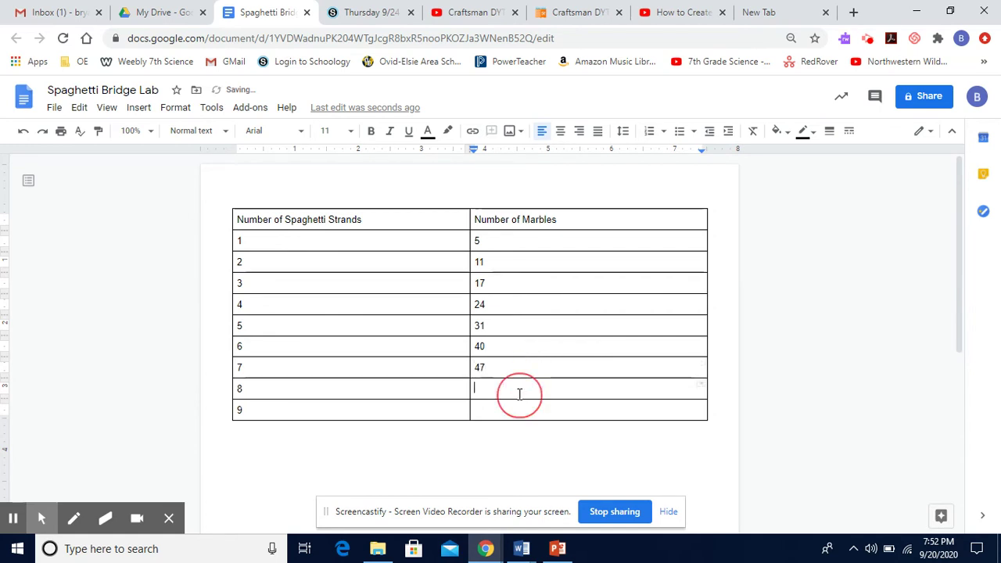
text(53)
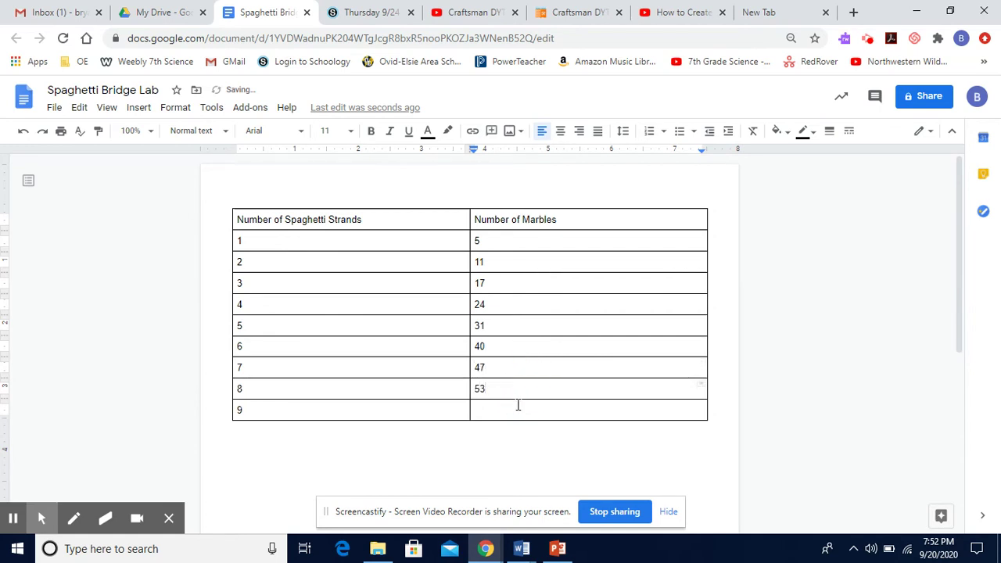
click(518, 405)
text(61)
scroll(717, 400, down, 1)
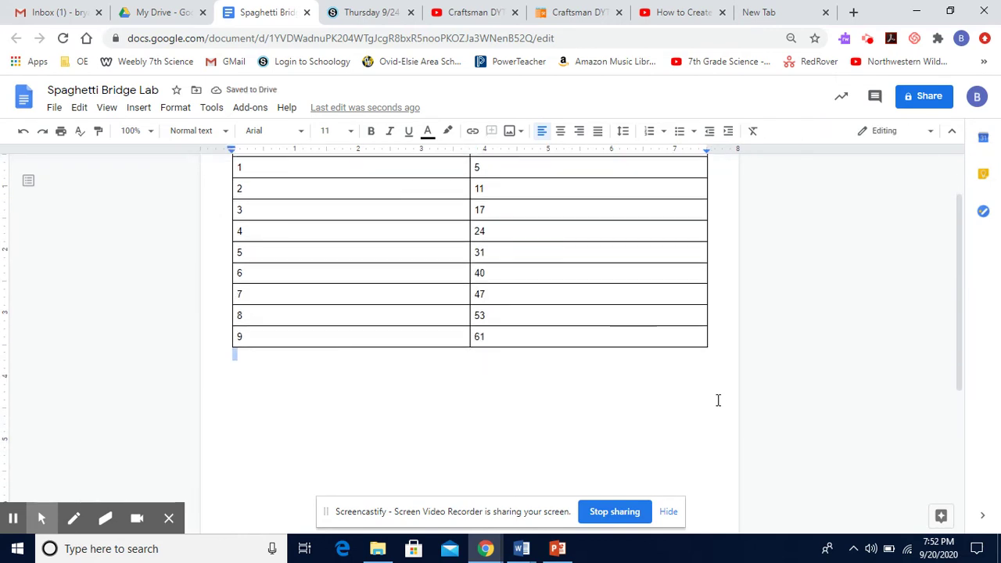
Insert a sample line chart on the line below the table
click(715, 351)
click(136, 110)
mouse_move(169, 197)
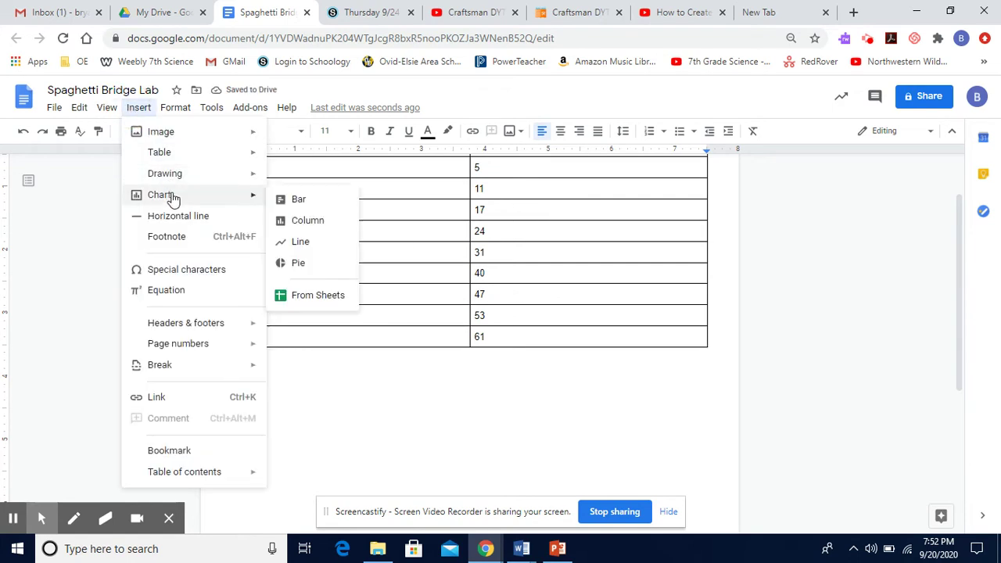
click(305, 239)
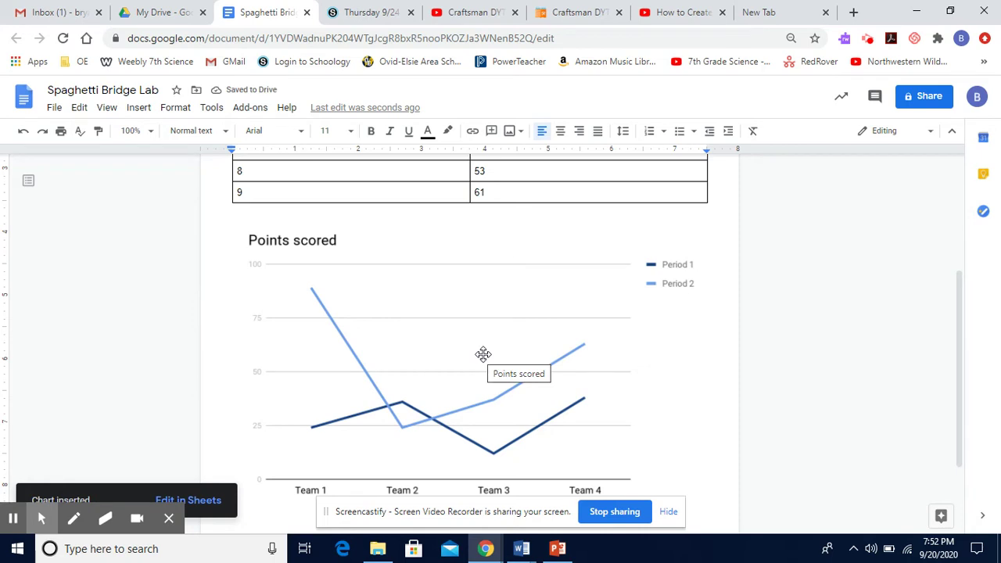
Open the chart's linked source spreadsheet, then return to the document
click(483, 354)
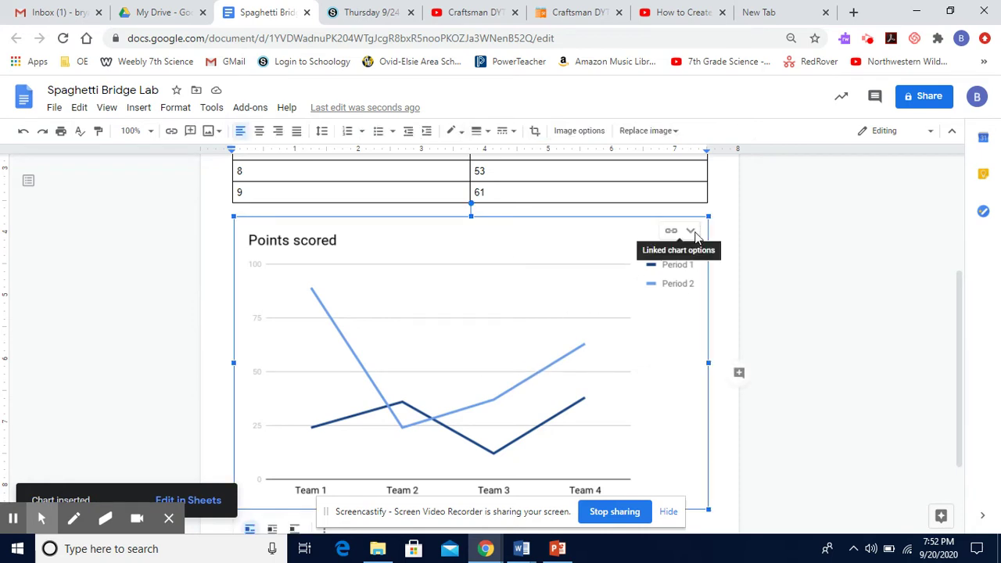
click(691, 233)
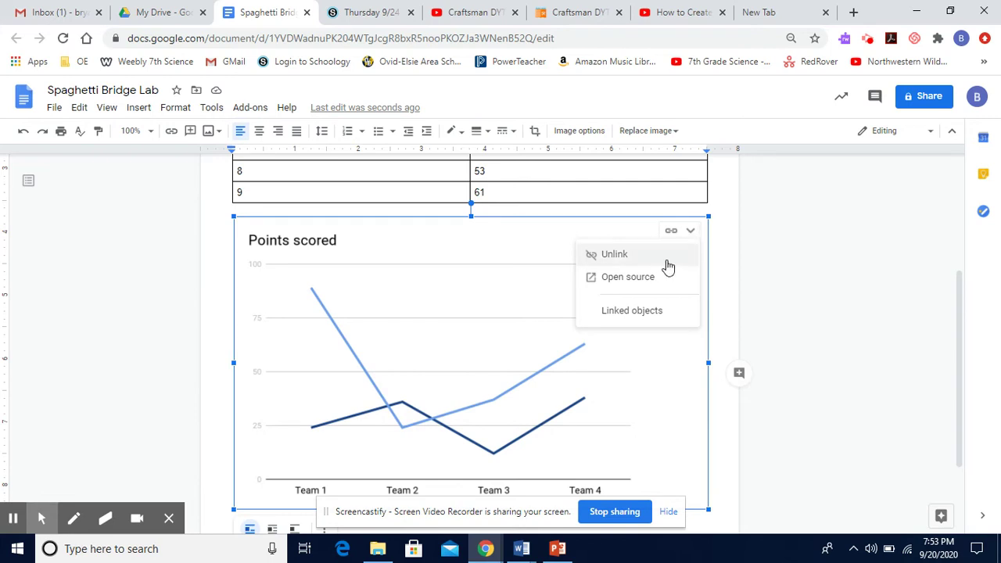
click(651, 280)
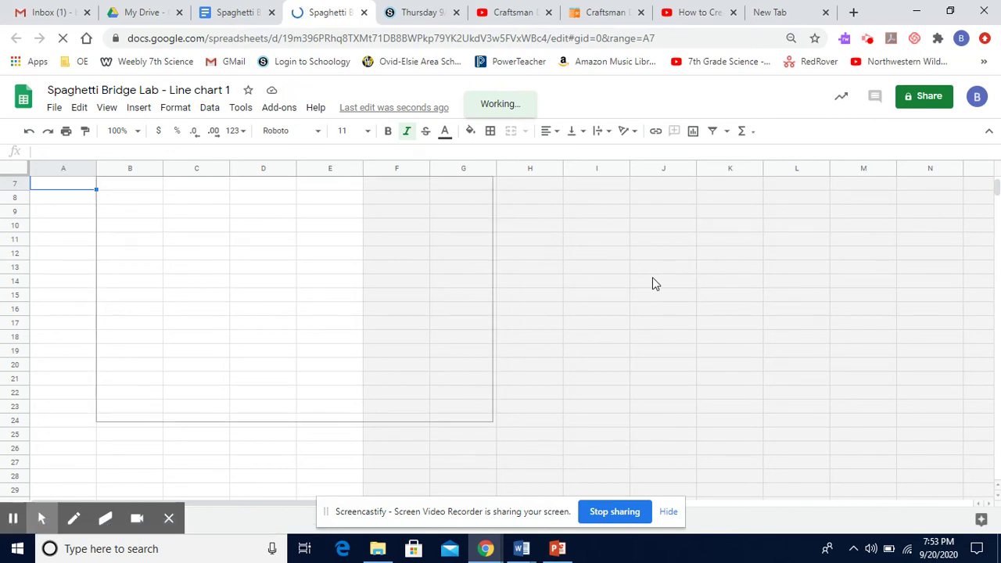
click(235, 14)
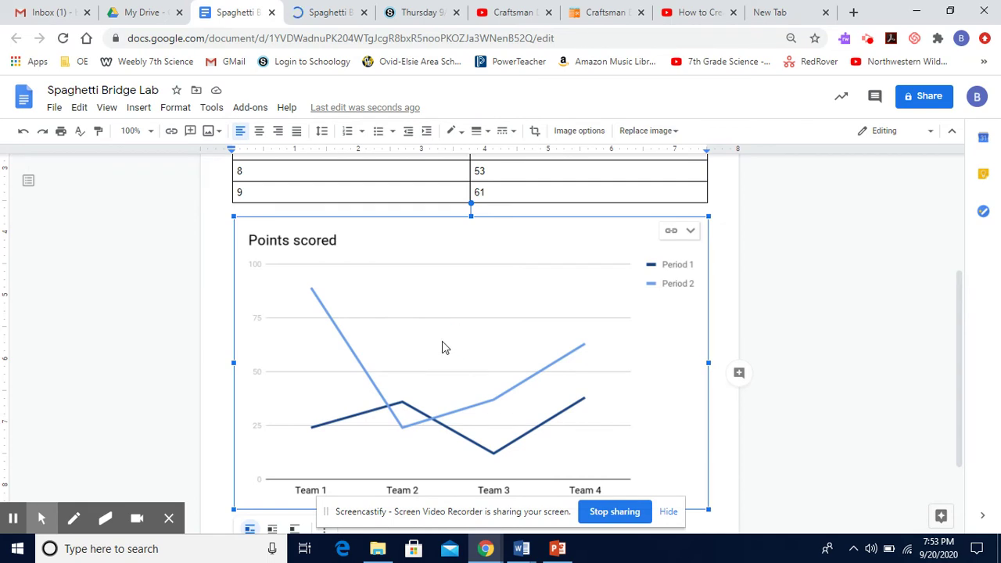
Delete the sample Points scored chart and select the whole strands-and-marbles table
key(Delete)
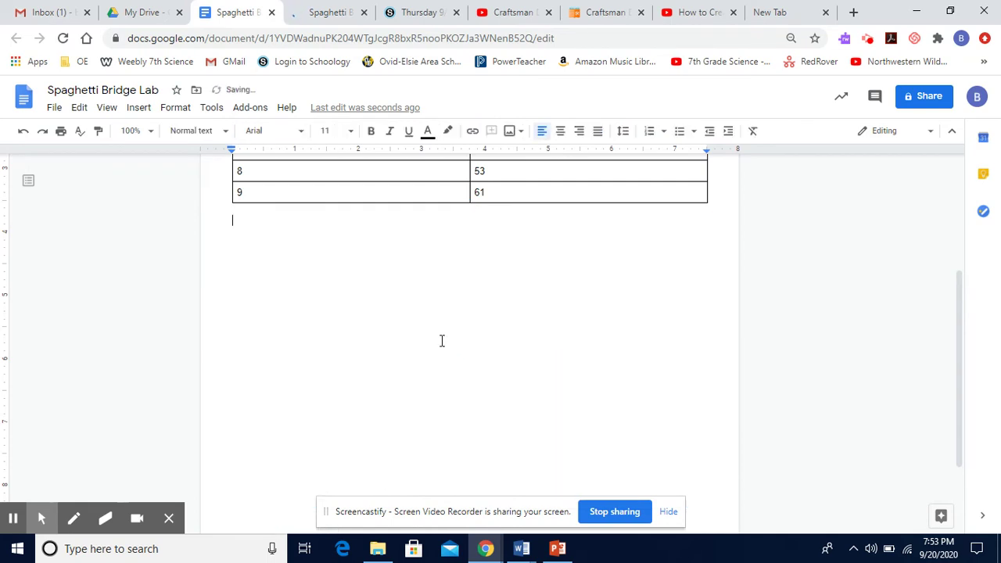
scroll(442, 340, up, 3)
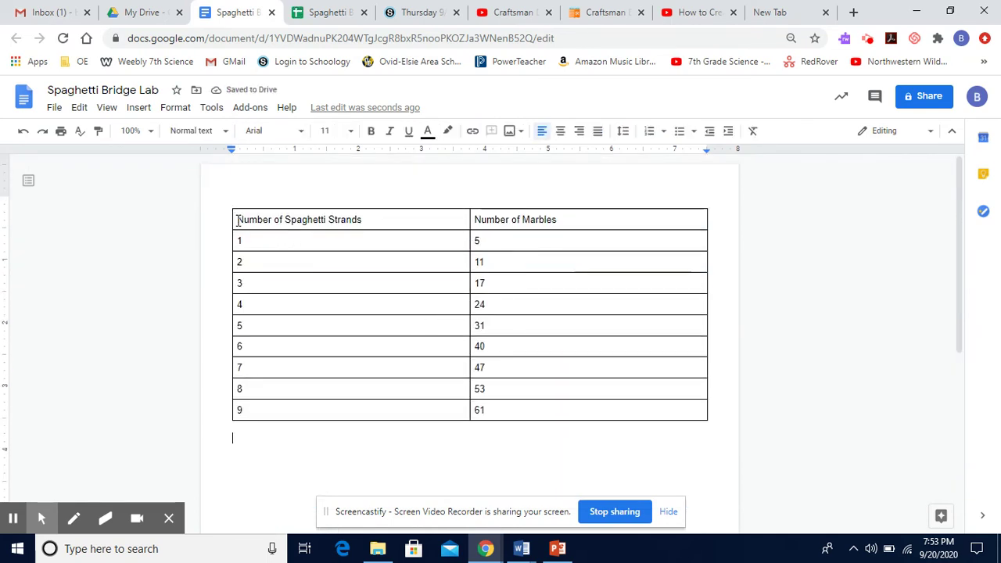
drag(237, 221, 649, 414)
key(ctrl+c)
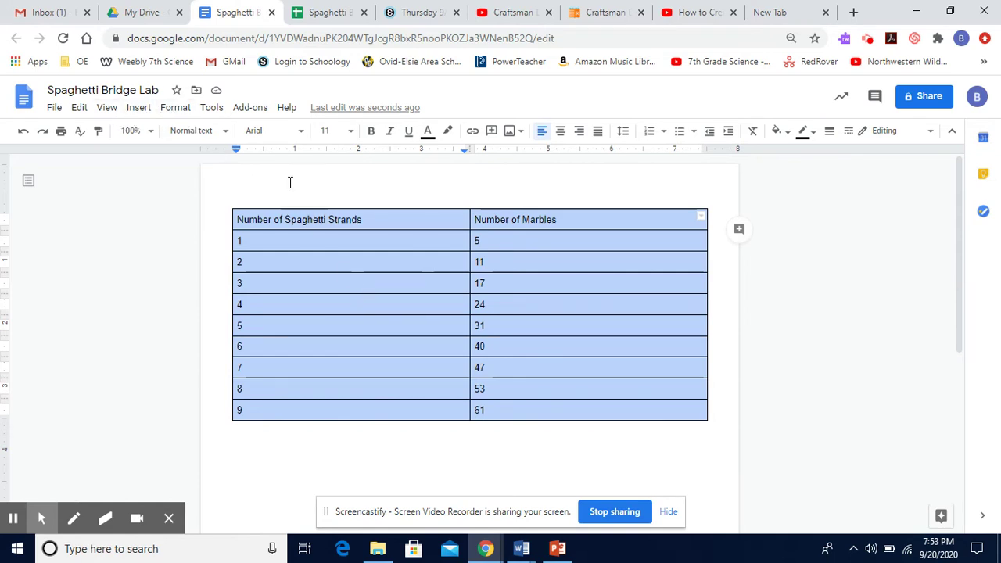
Delete the sample chart from the linked Sheets file
click(318, 14)
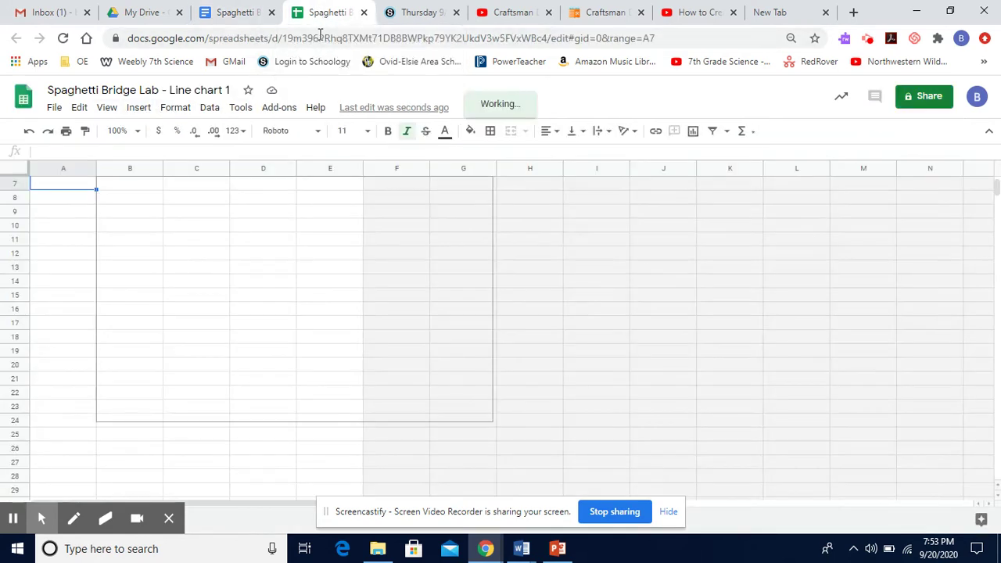
click(172, 247)
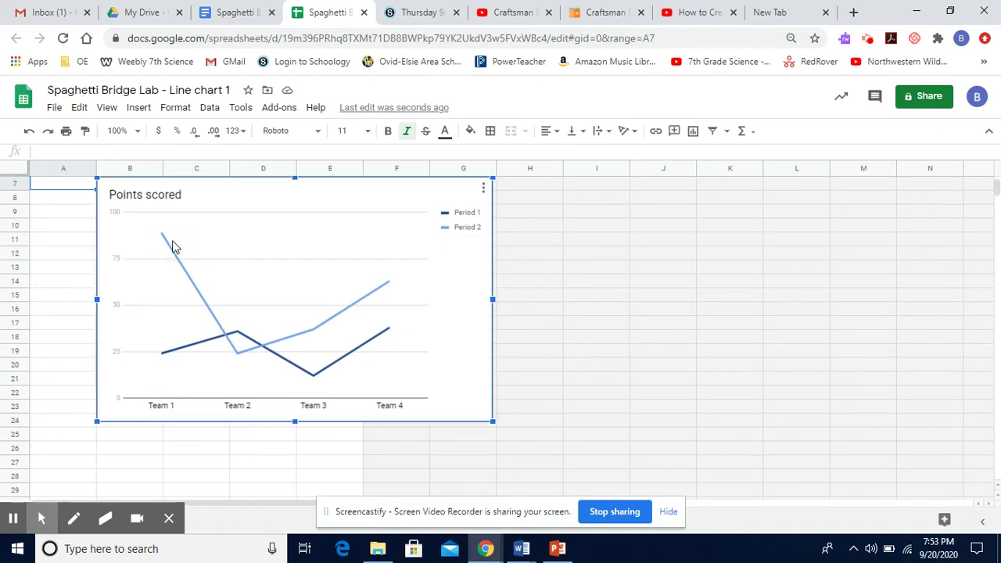
key(Delete)
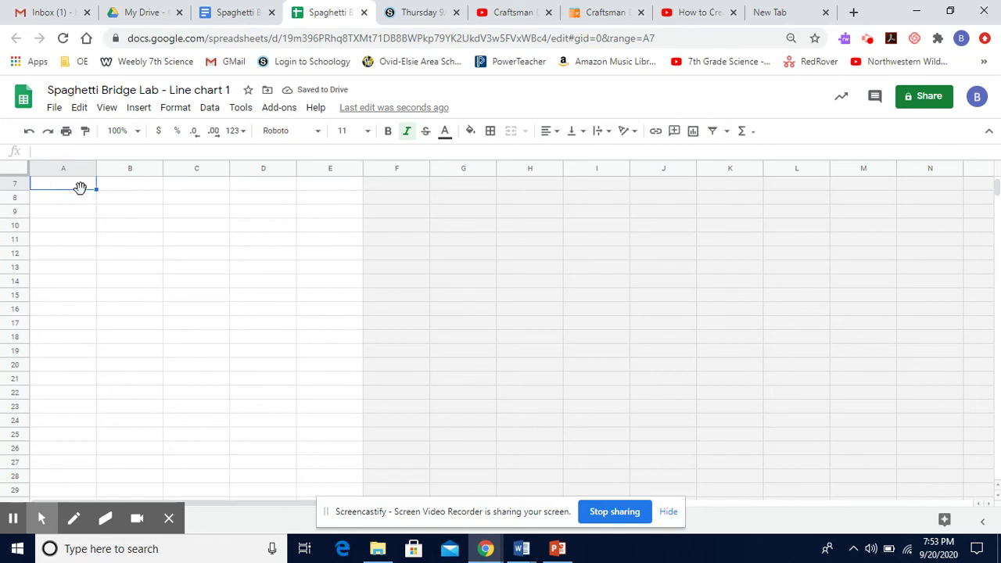
Paste the strands-and-marbles table into the sheet and select A8:B17
key(ctrl+v)
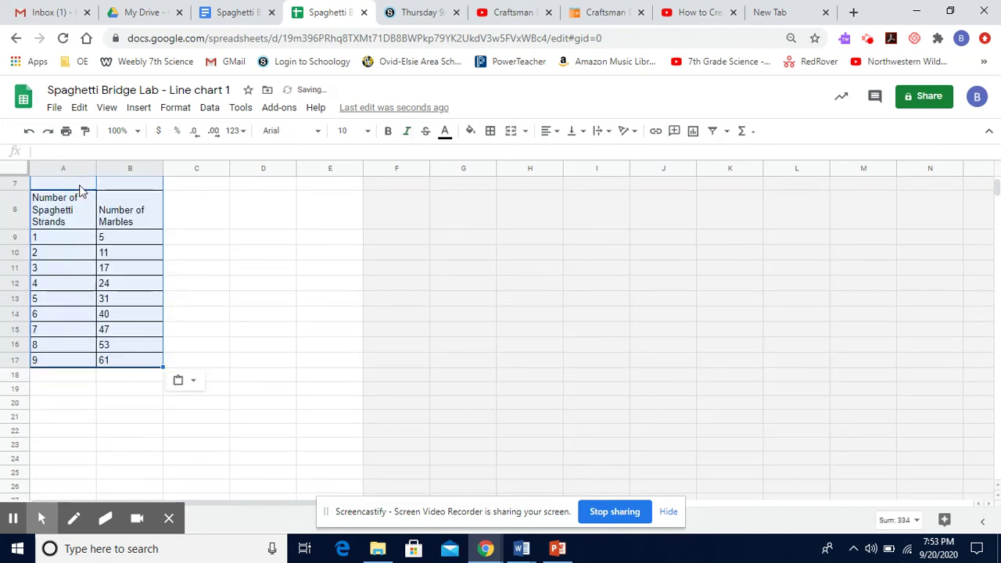
click(283, 269)
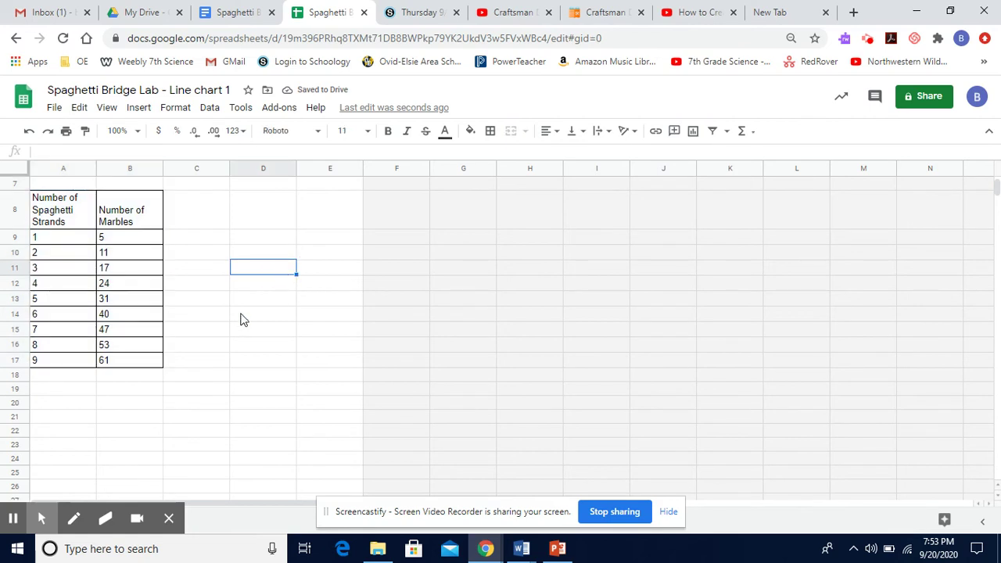
click(72, 223)
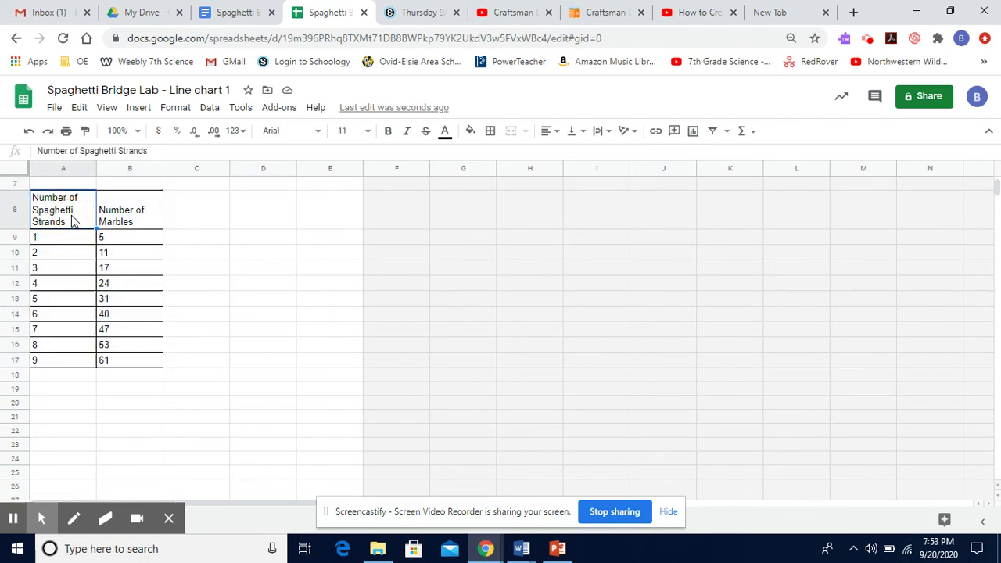
drag(83, 221, 146, 363)
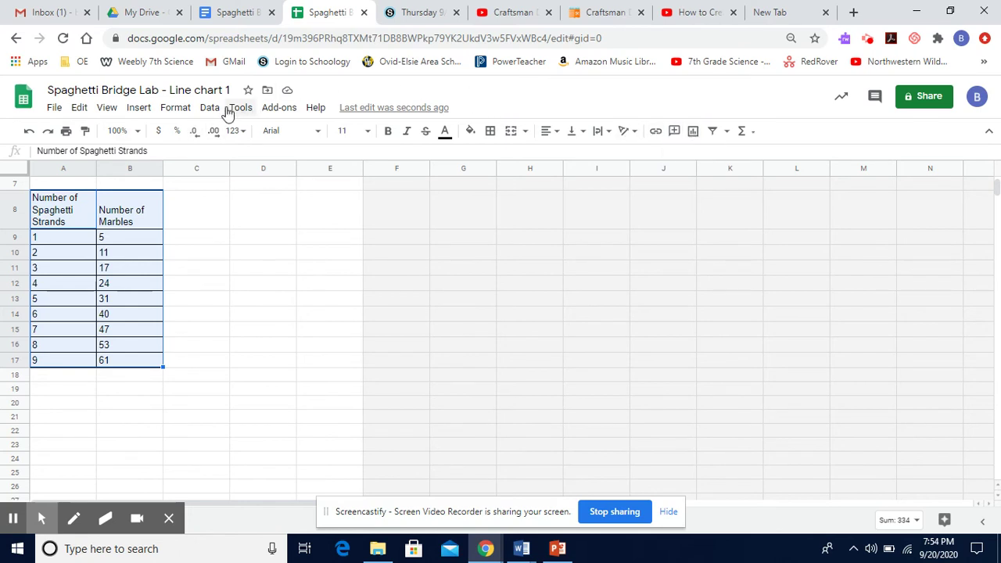
Insert a line chart from A8:B17 titled 'Number of Marbles vs. Number of Spaghetti Strands'
click(138, 107)
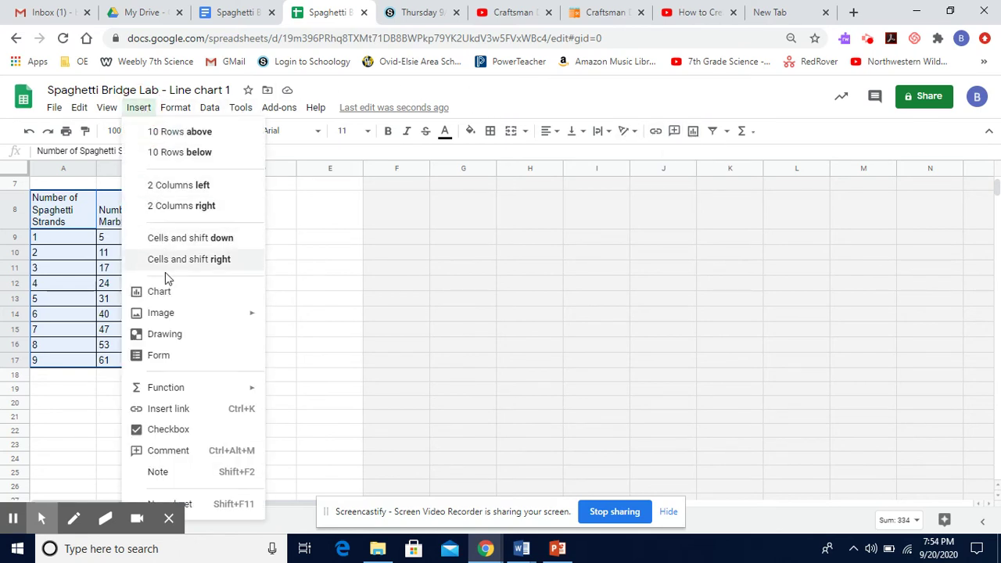
click(157, 294)
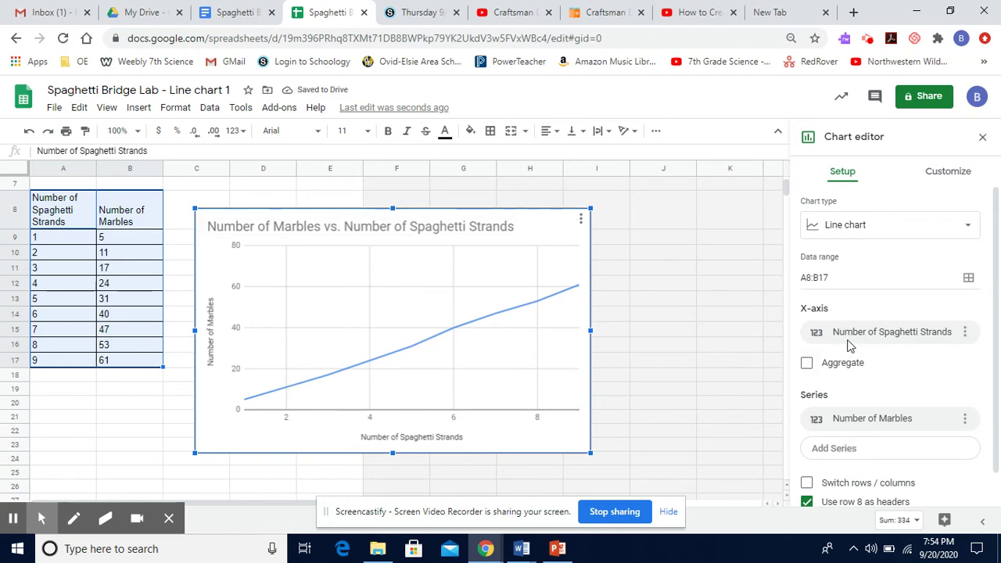
scroll(848, 345, down, 1)
scroll(849, 340, up, 1)
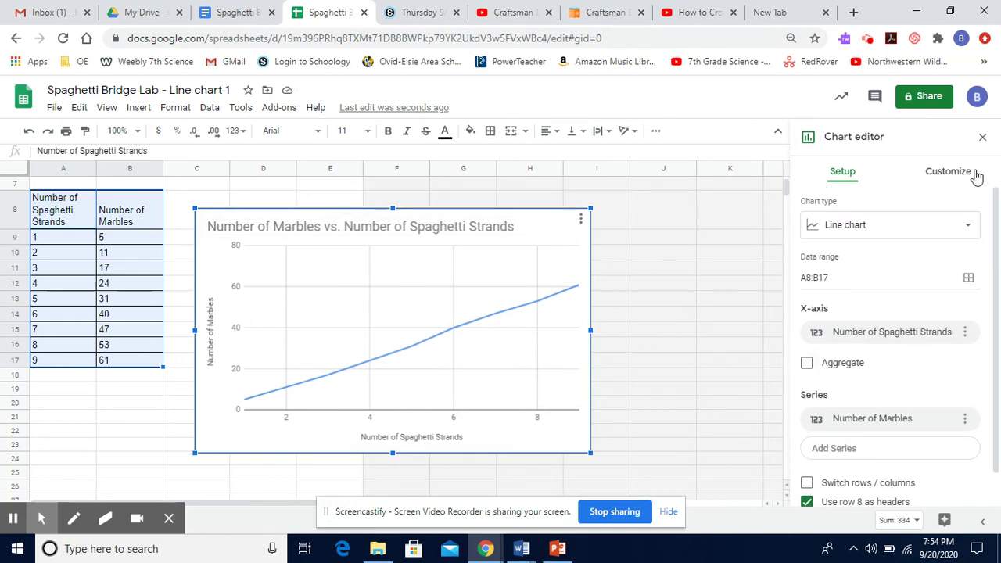
click(965, 174)
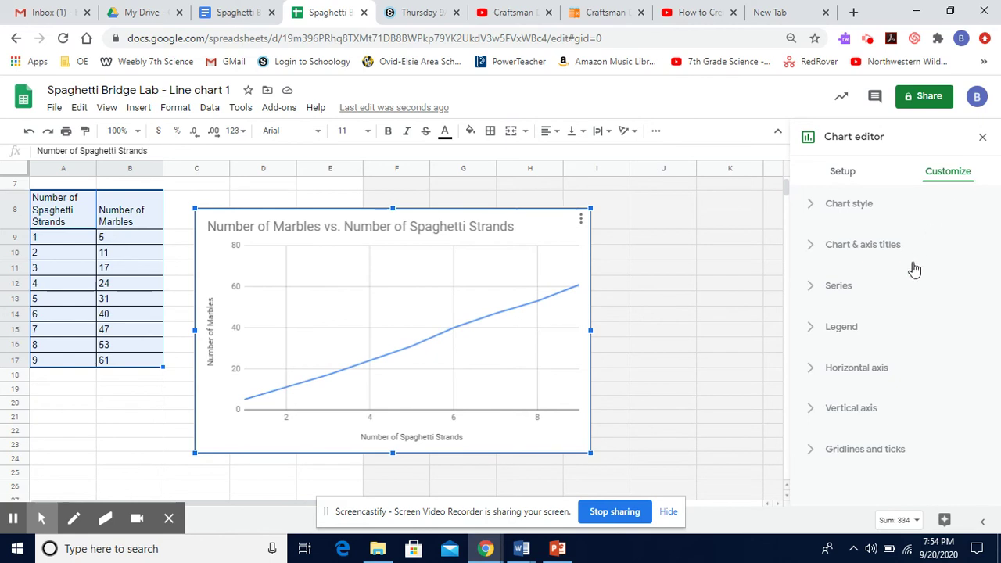
Give the chart a yellow background, Verdana font and a red border
click(852, 207)
click(833, 261)
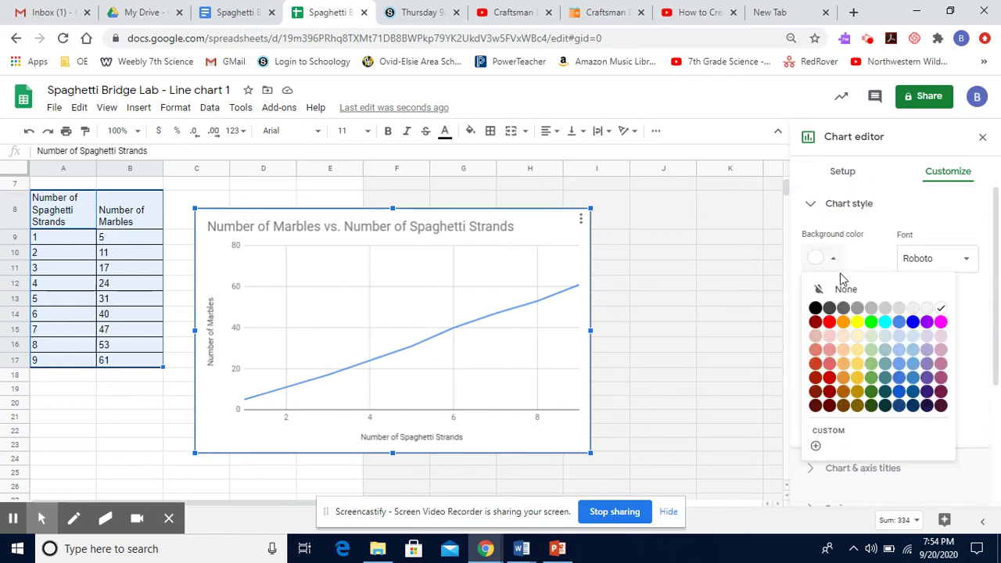
click(858, 323)
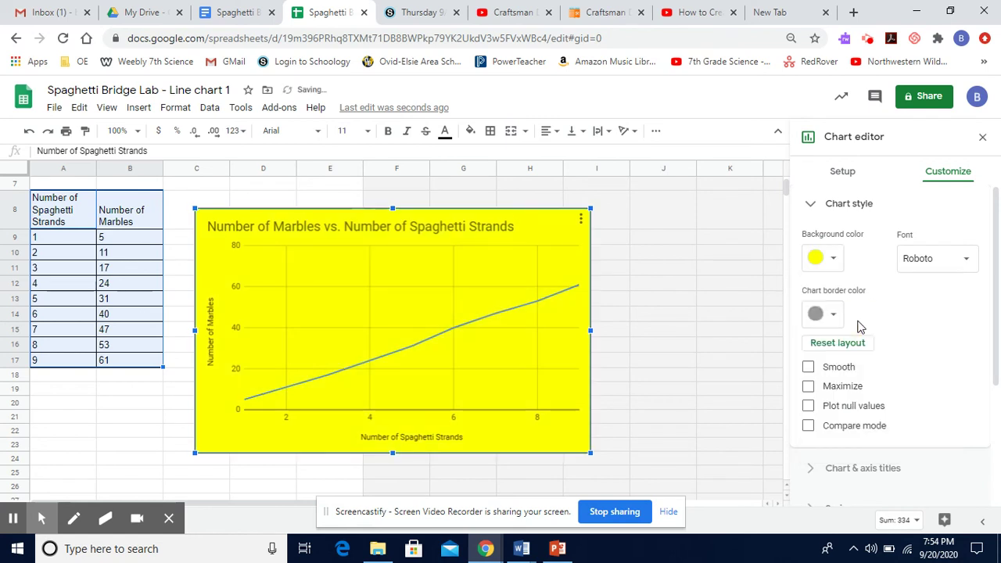
click(967, 258)
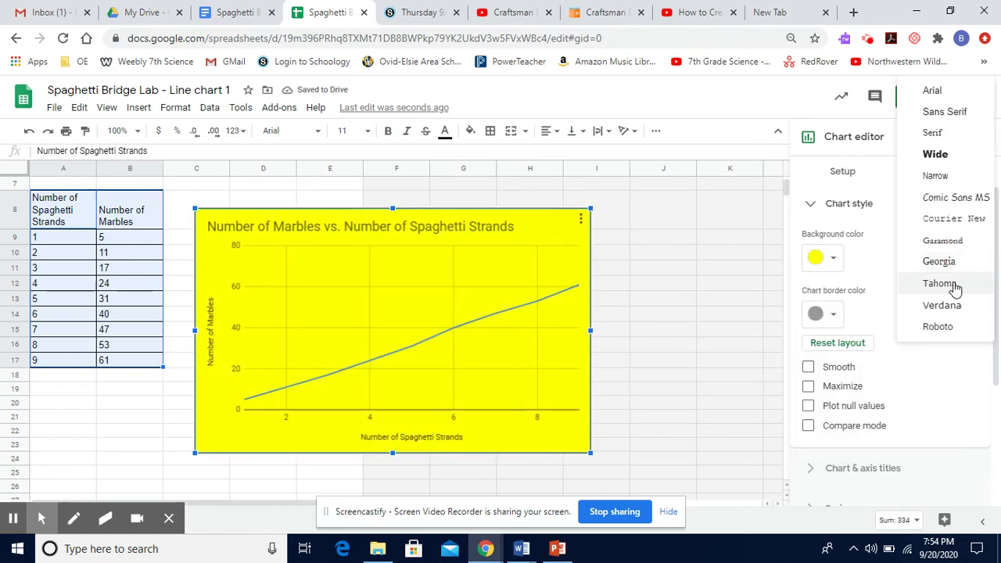
click(941, 306)
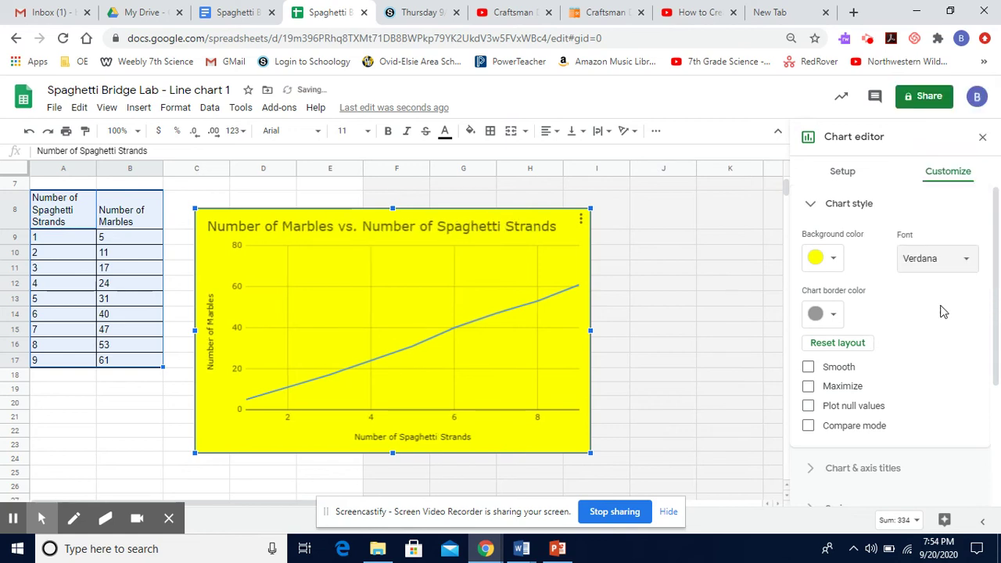
click(834, 316)
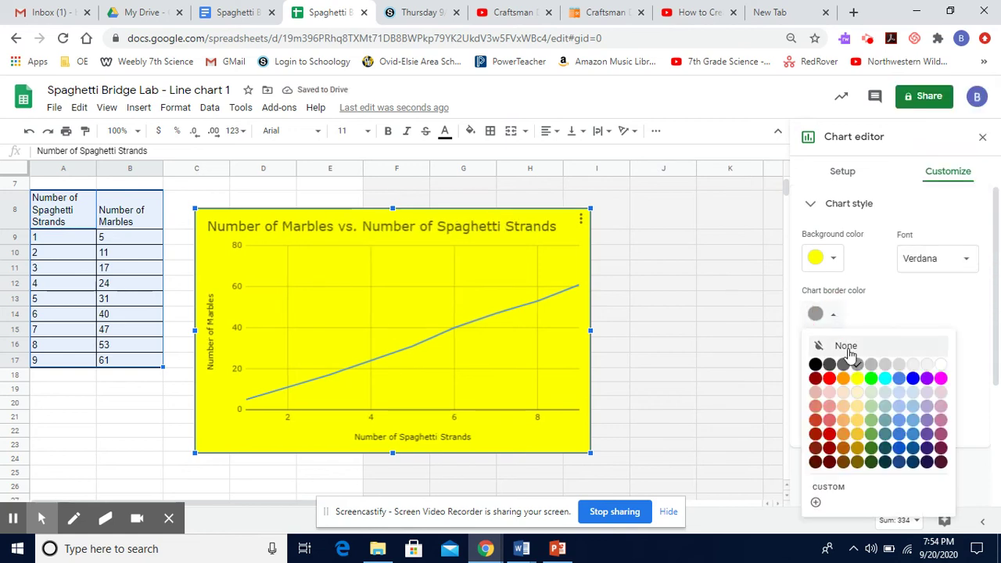
click(827, 379)
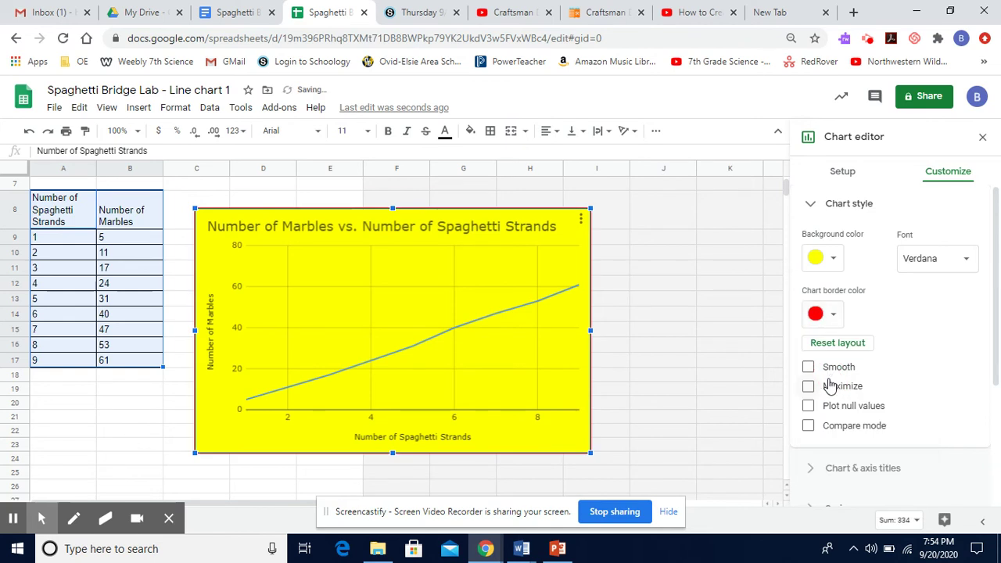
click(738, 403)
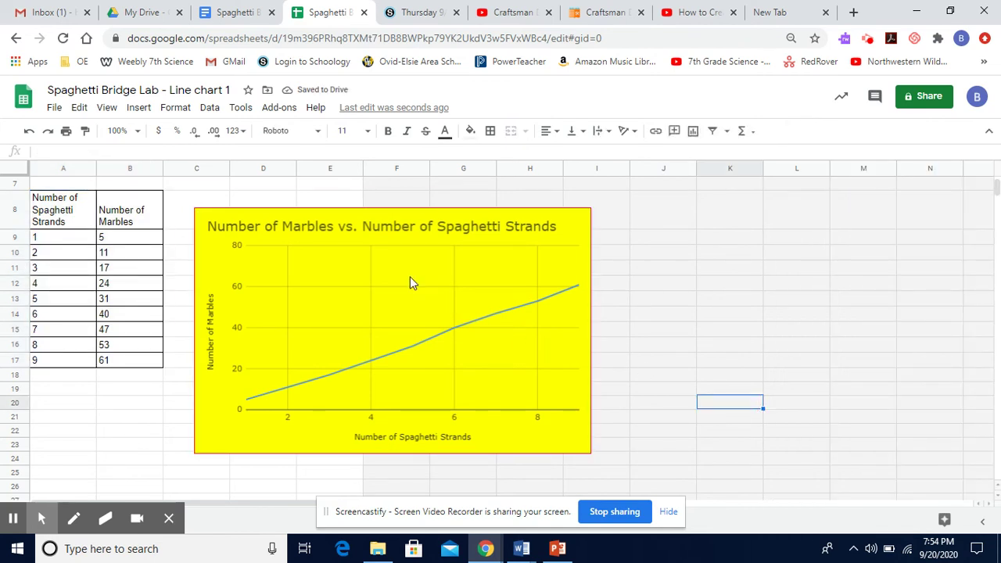
Copy the chart and place the cursor below the table in Spaghetti Bridge Lab
click(574, 224)
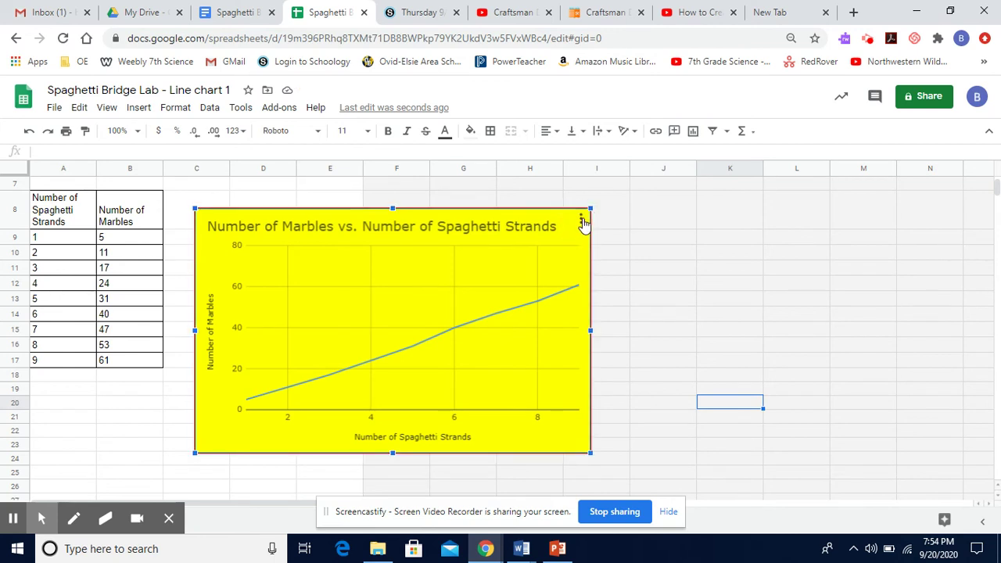
click(580, 220)
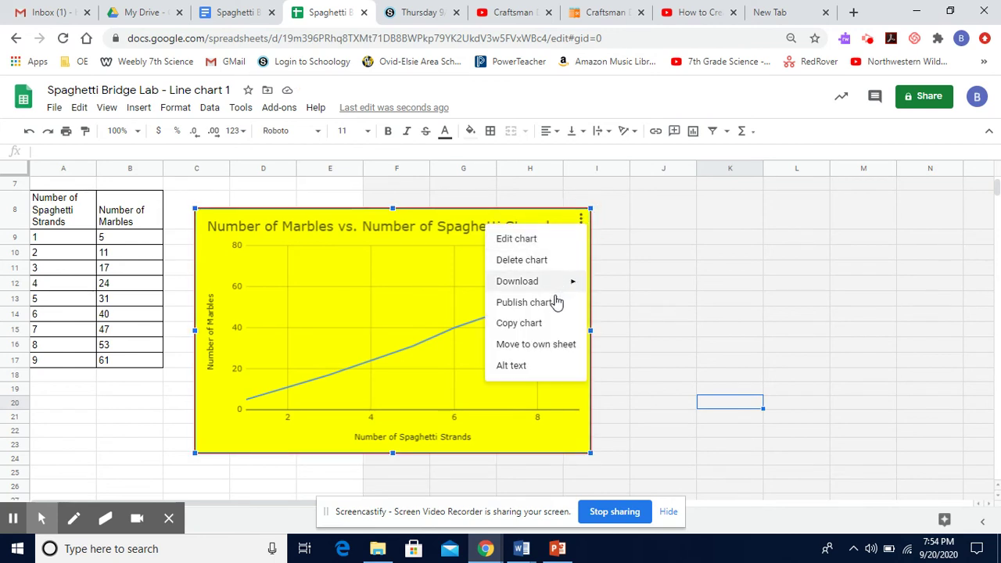
click(546, 327)
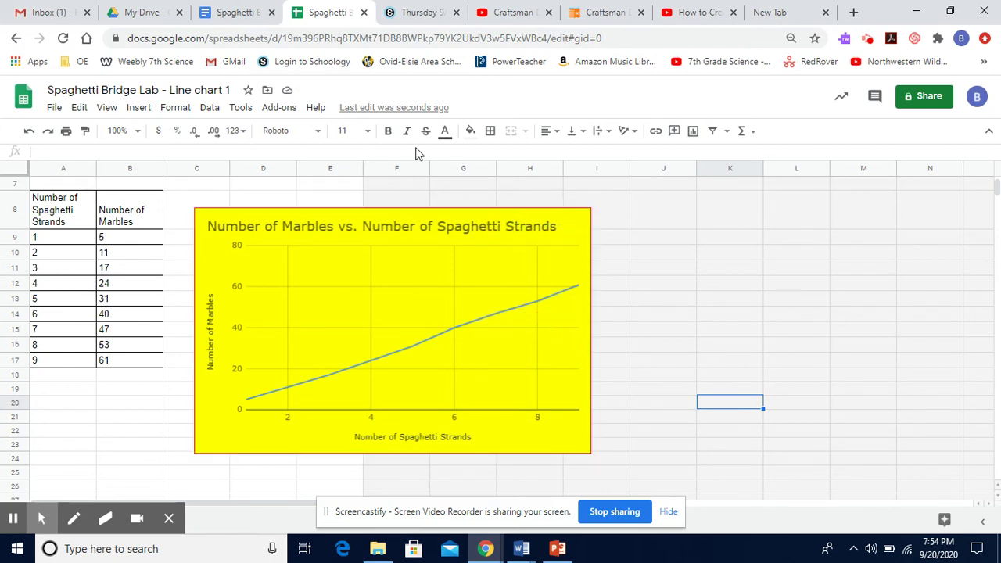
click(236, 12)
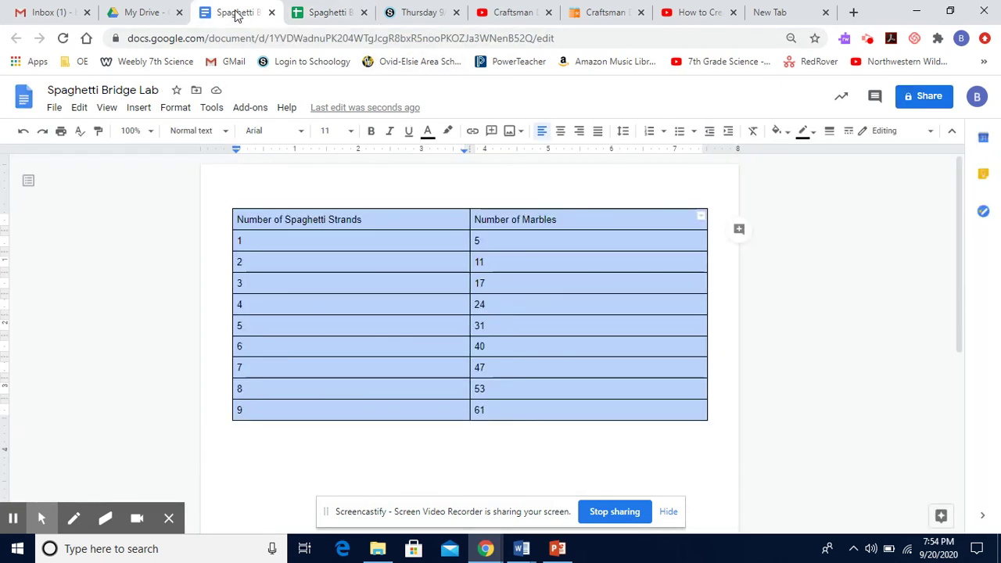
click(648, 438)
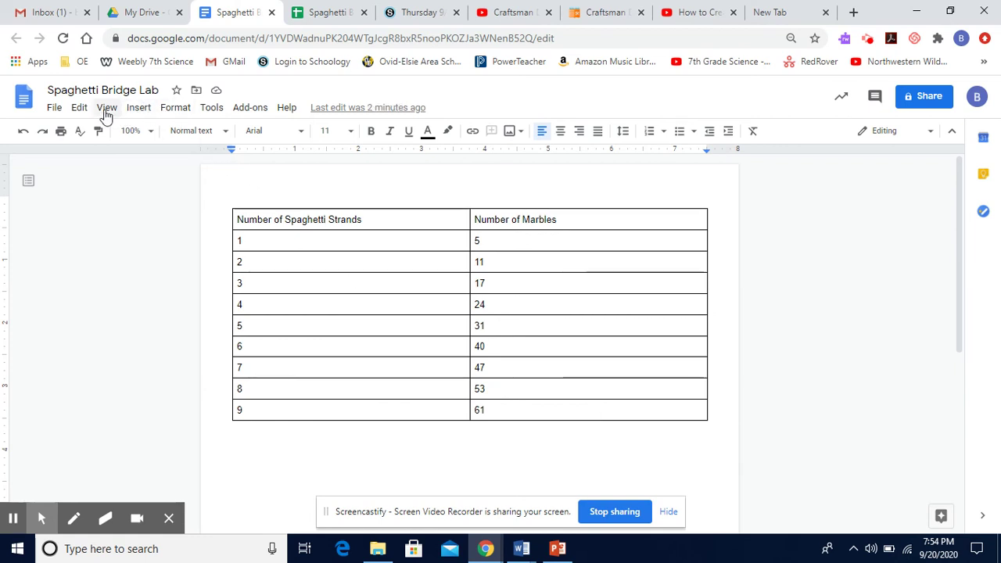
Paste the yellow 'Number of Marbles vs. Number of Spaghetti Strands' chart below the table, spreadsheet-linked
click(78, 108)
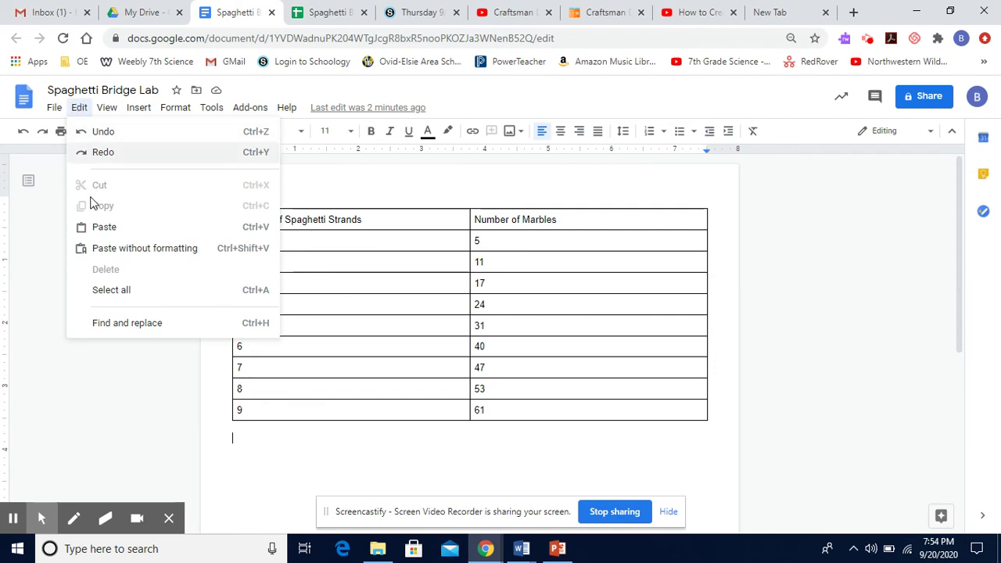
click(99, 227)
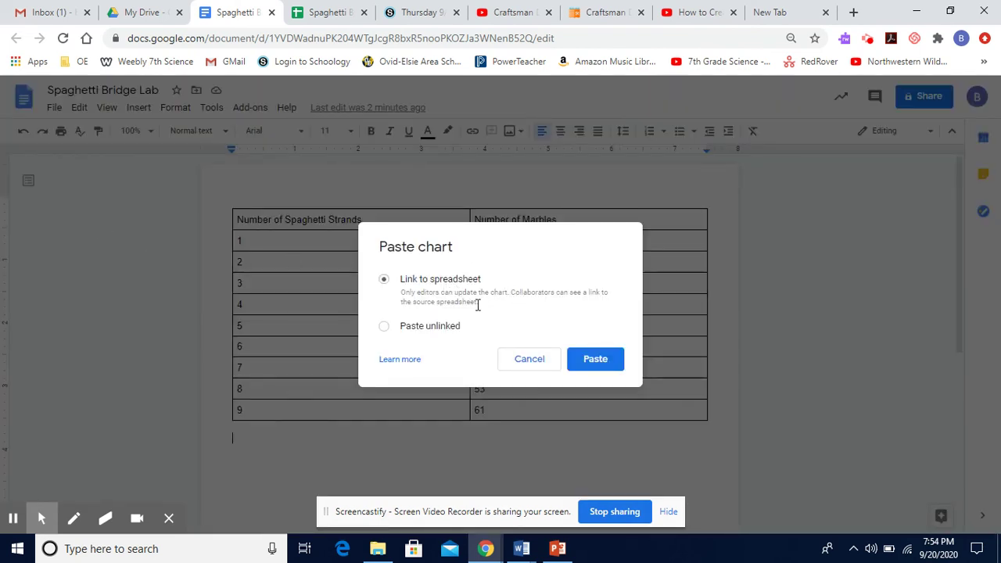
click(591, 361)
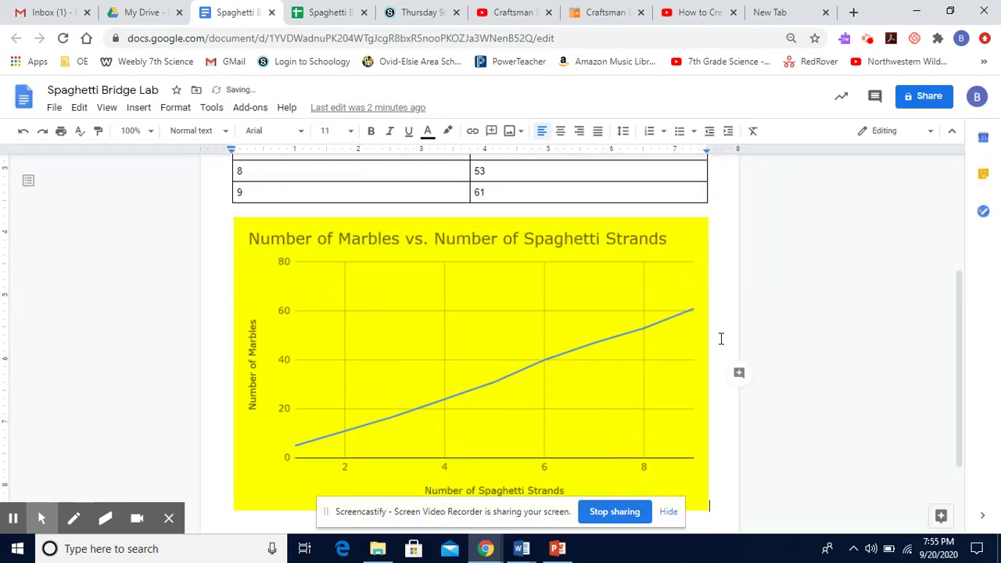
double_click(719, 340)
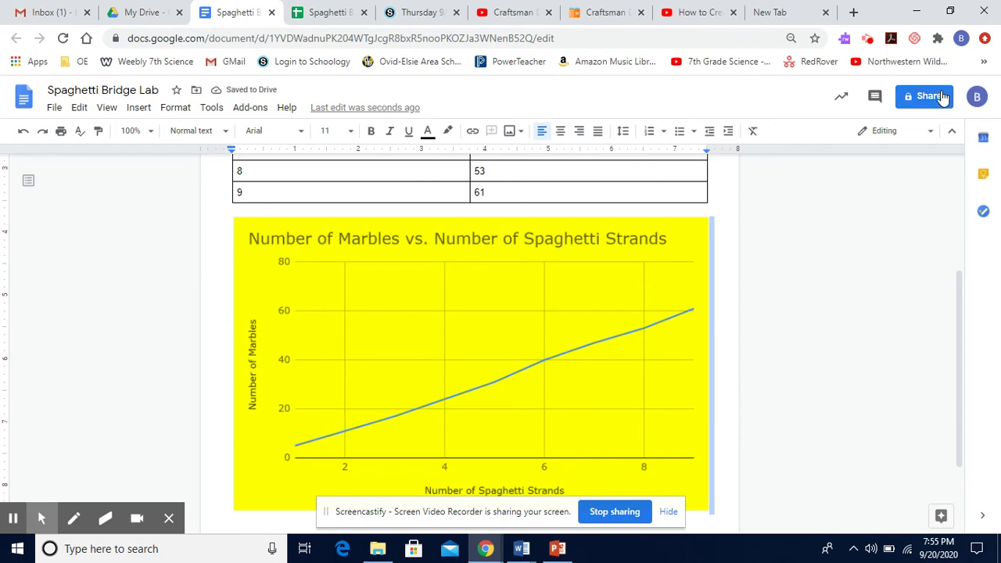
Invite the colleague by e-mail with Viewer access and send the sharing invitation
click(941, 96)
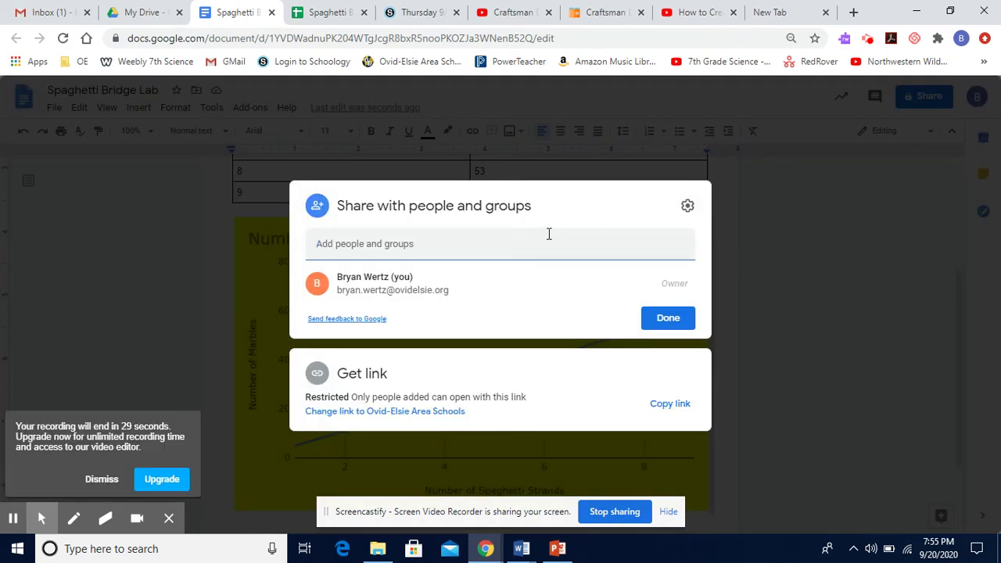
click(549, 233)
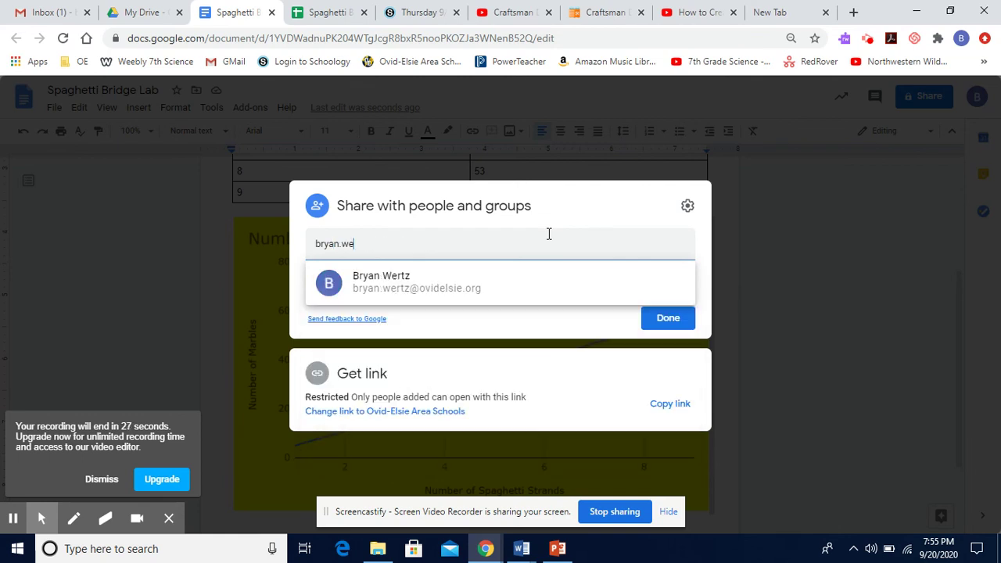
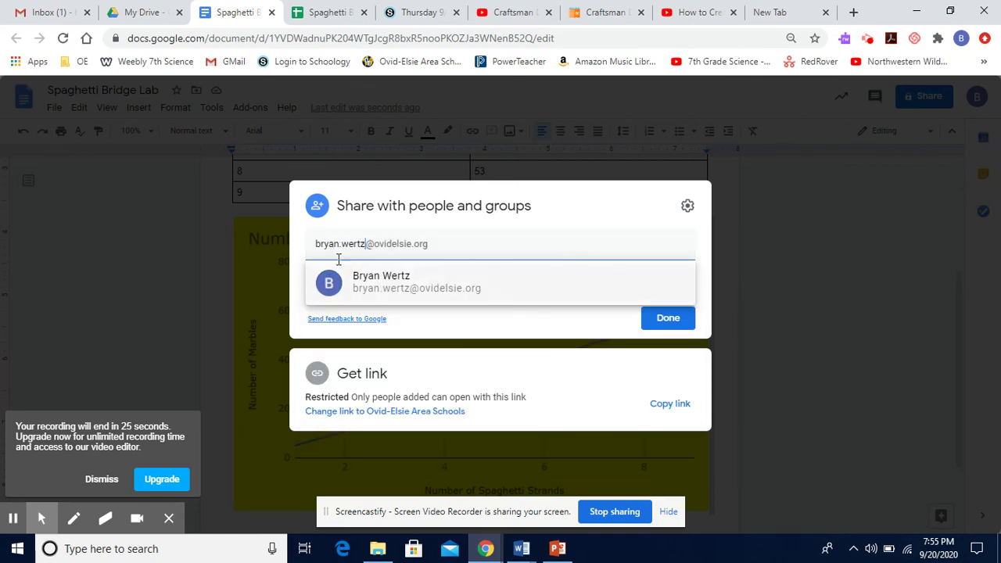
click(372, 283)
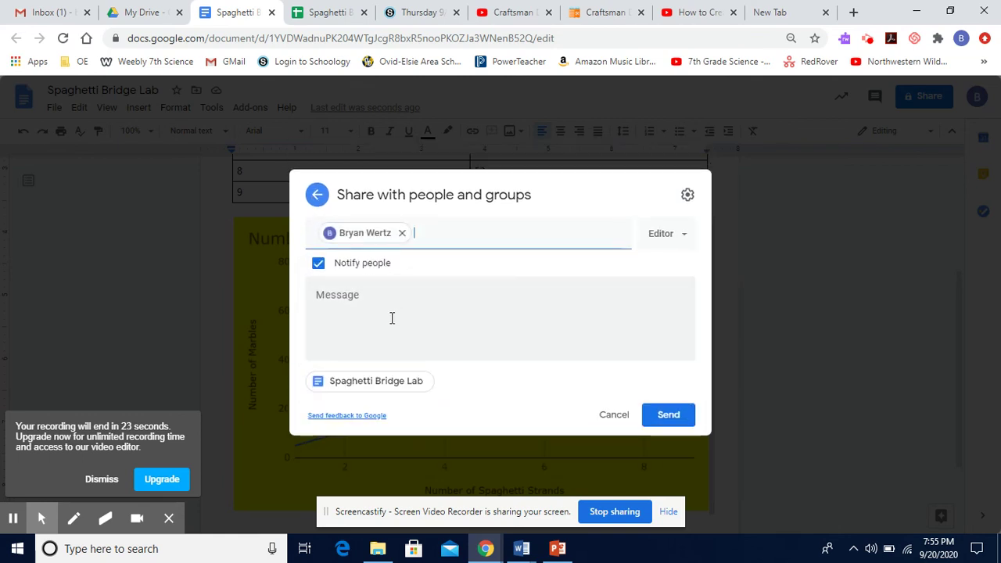
click(392, 299)
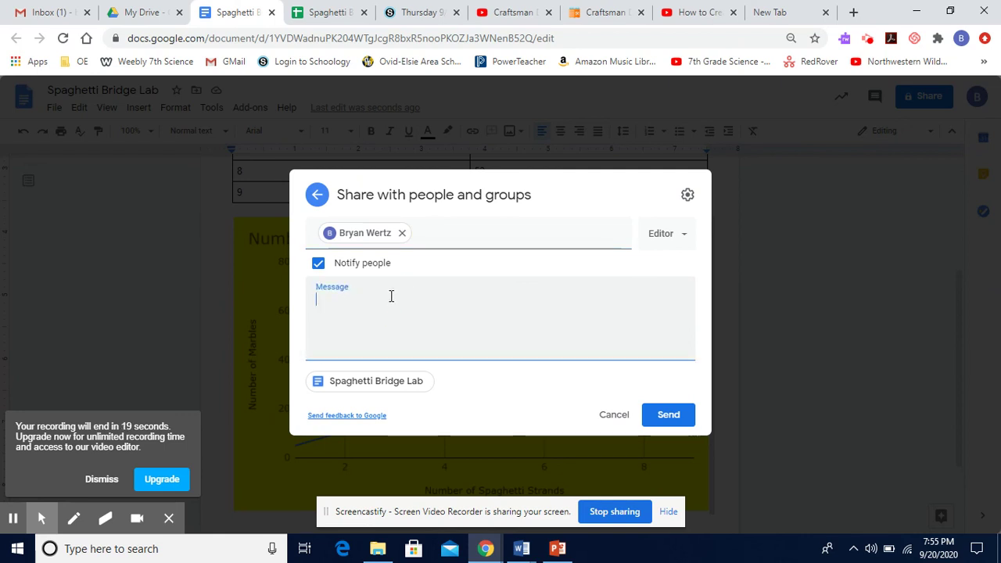
click(676, 241)
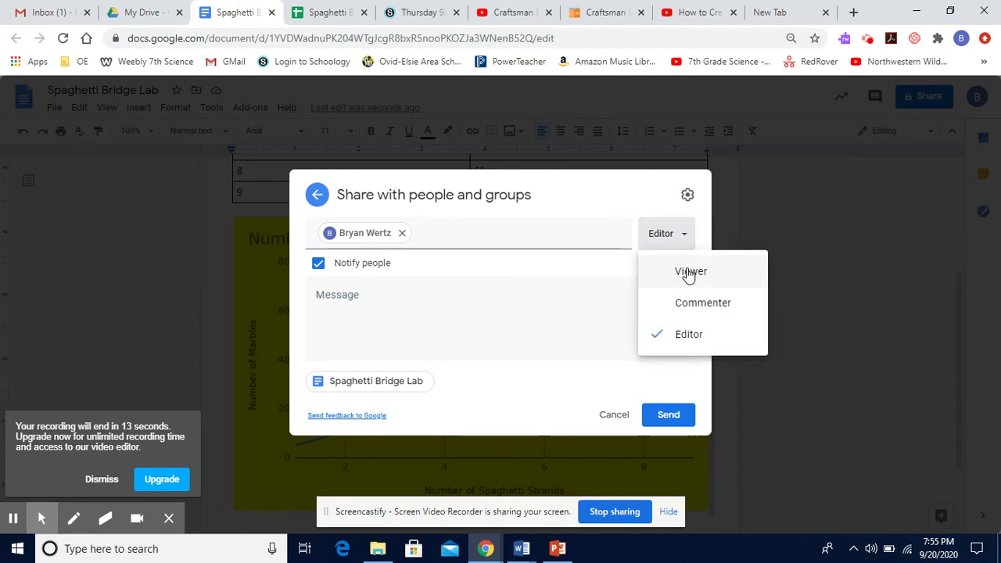
click(688, 272)
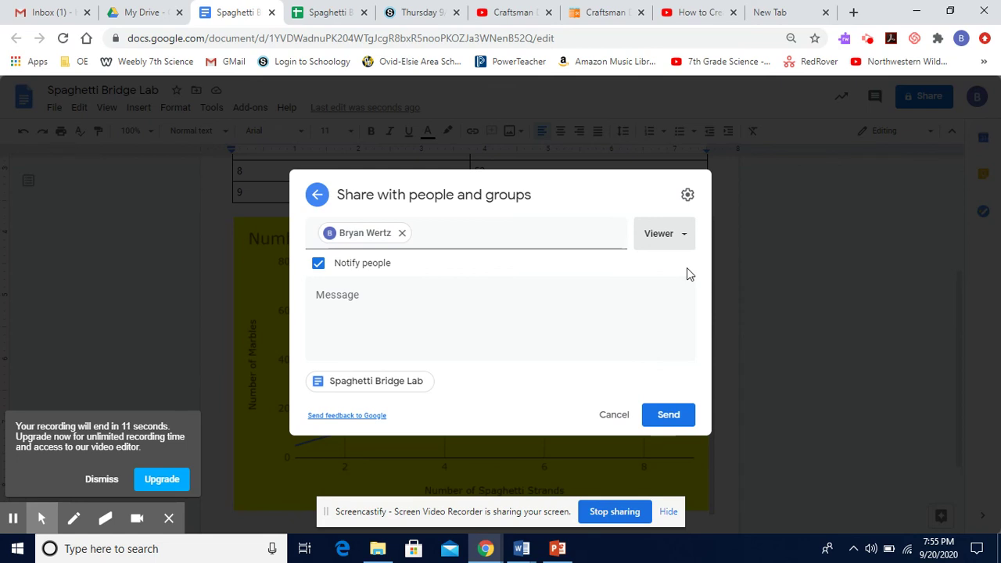
click(682, 415)
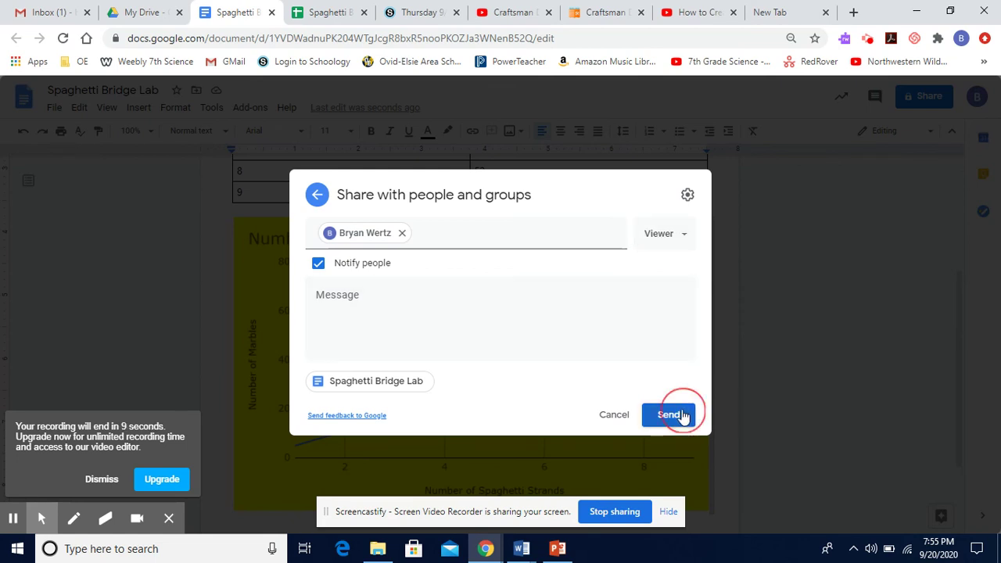